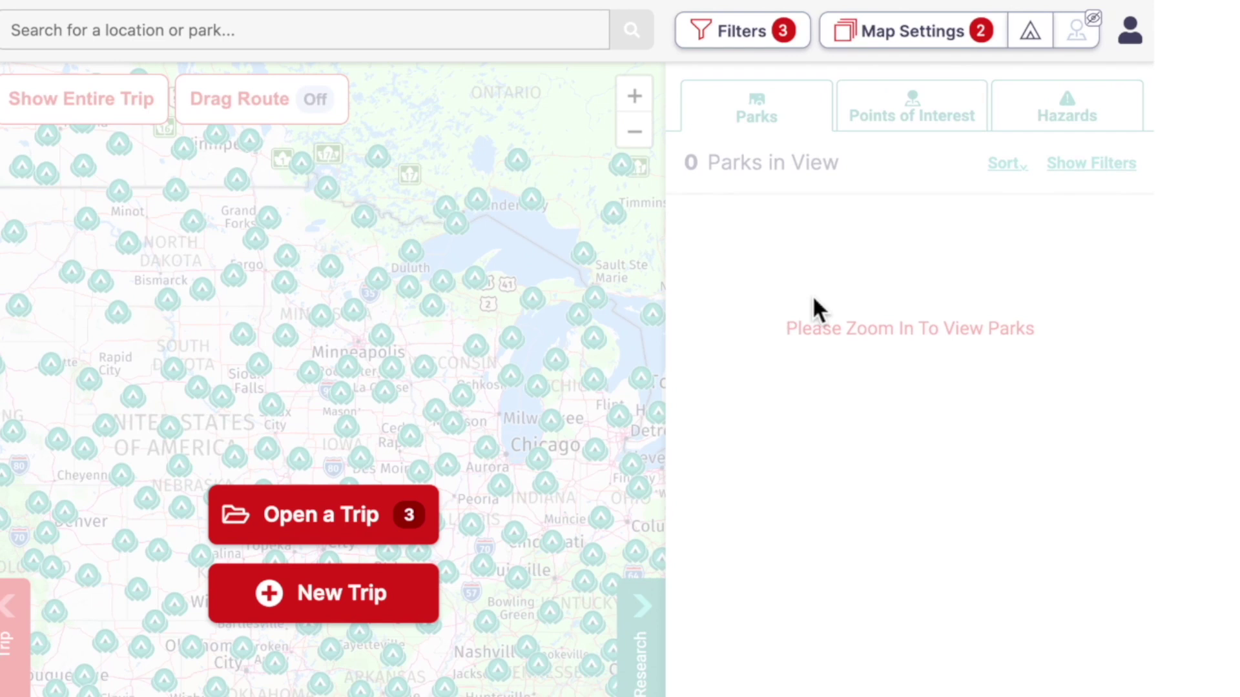
Open User Default Settings, then load the Simple Trip and open its trip settings
left_click(1126, 57)
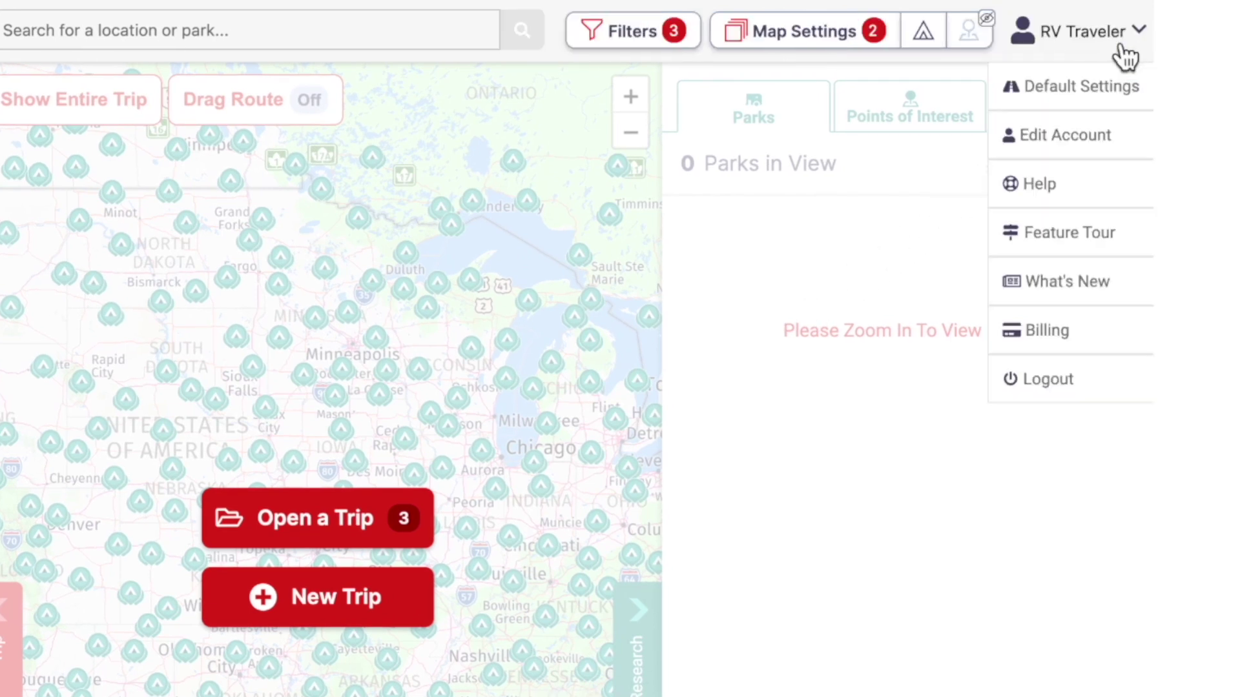
left_click(1130, 104)
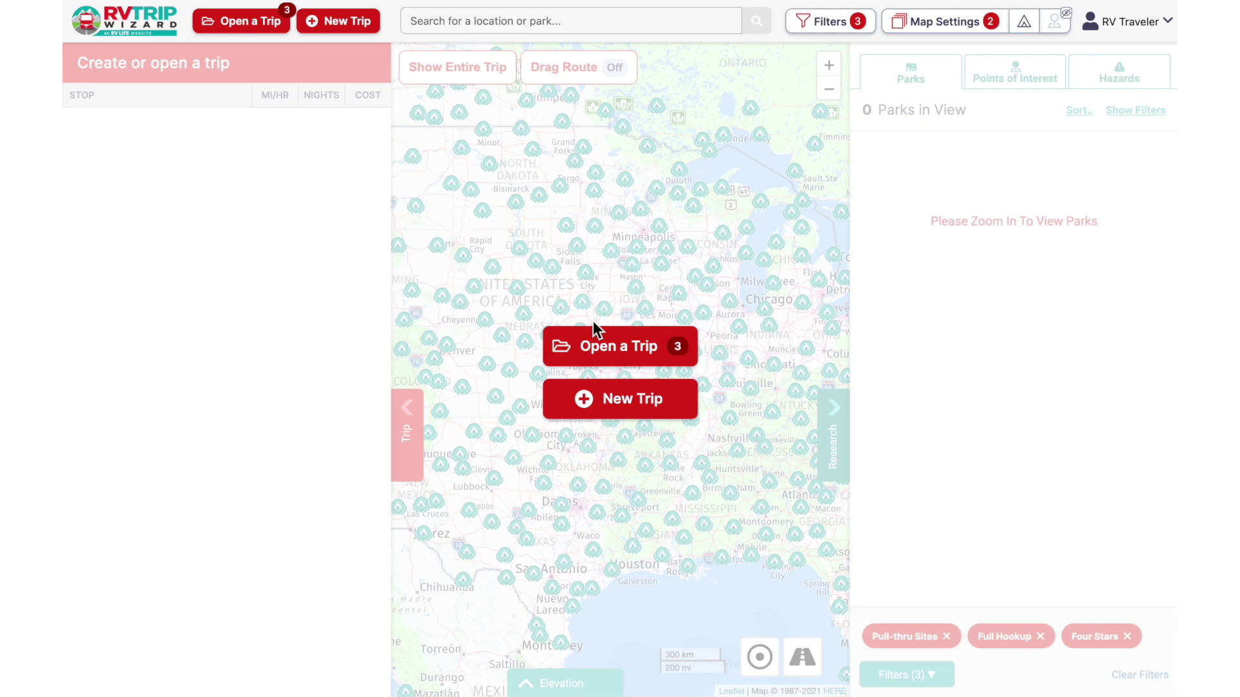
left_click(595, 342)
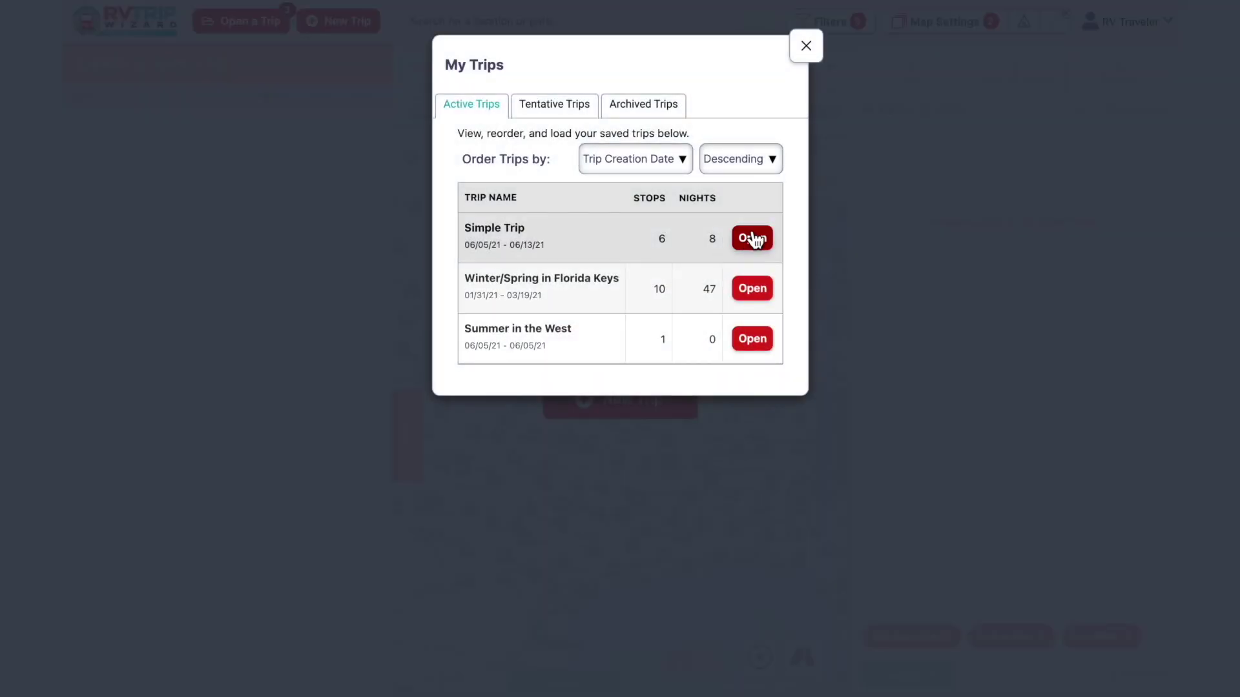
left_click(752, 238)
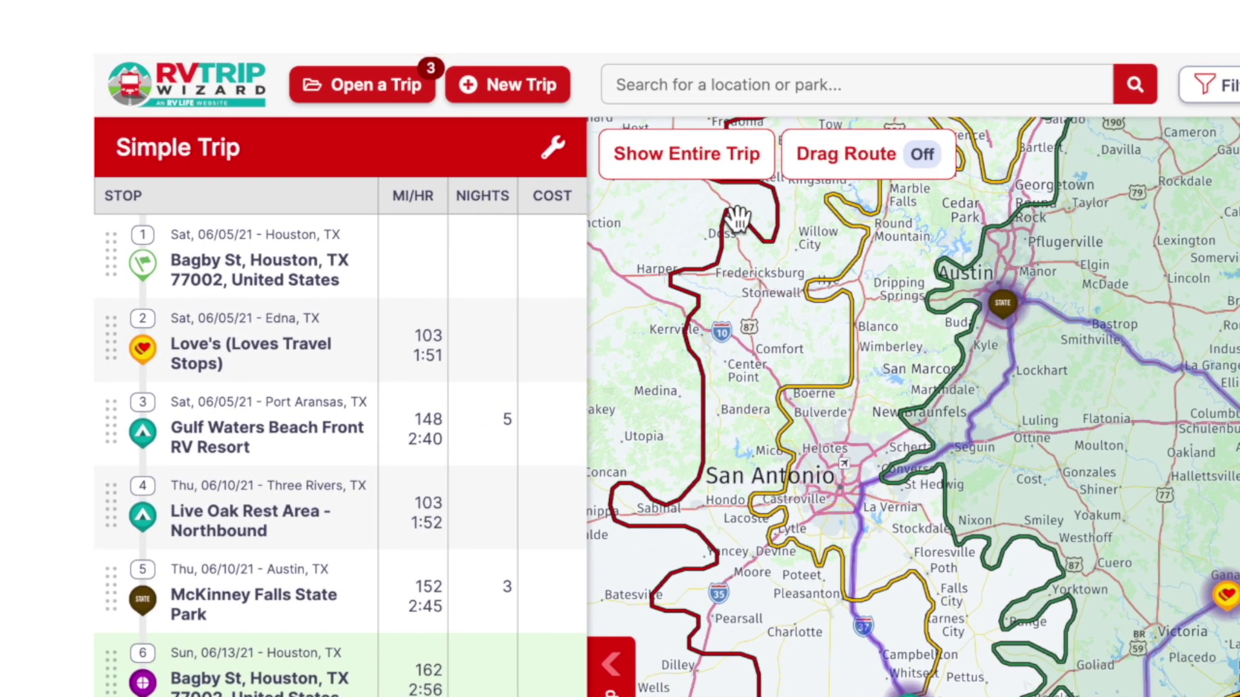
left_click(553, 148)
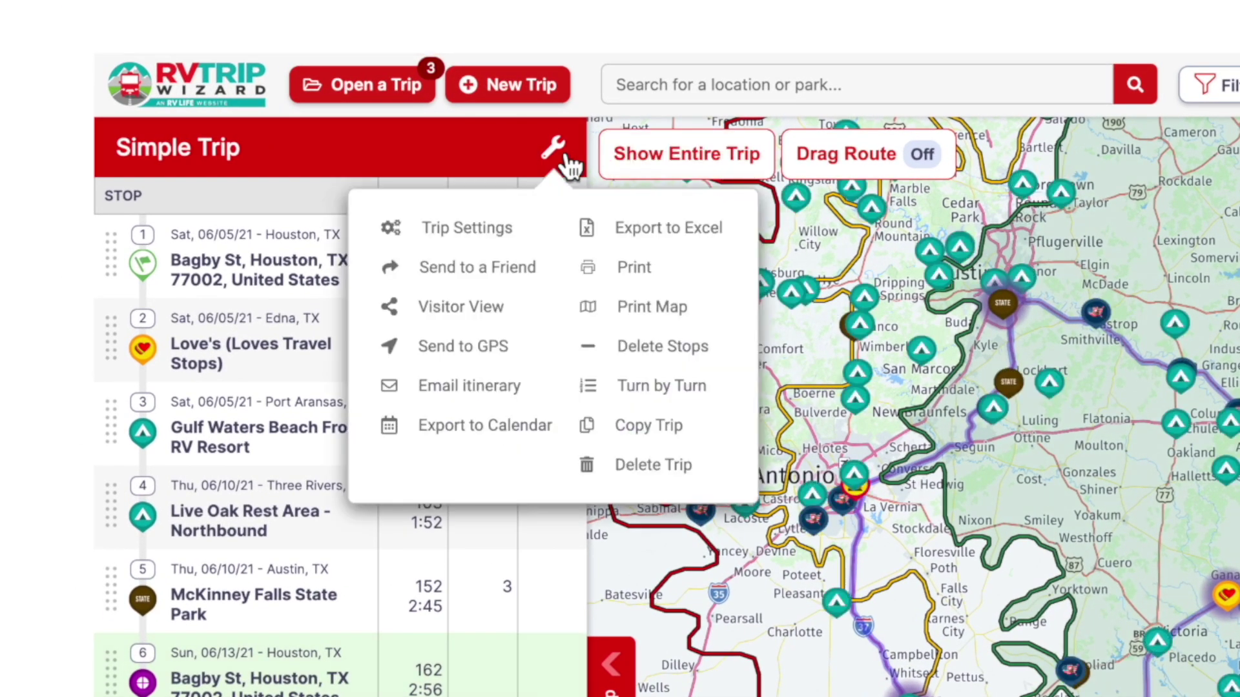
left_click(543, 242)
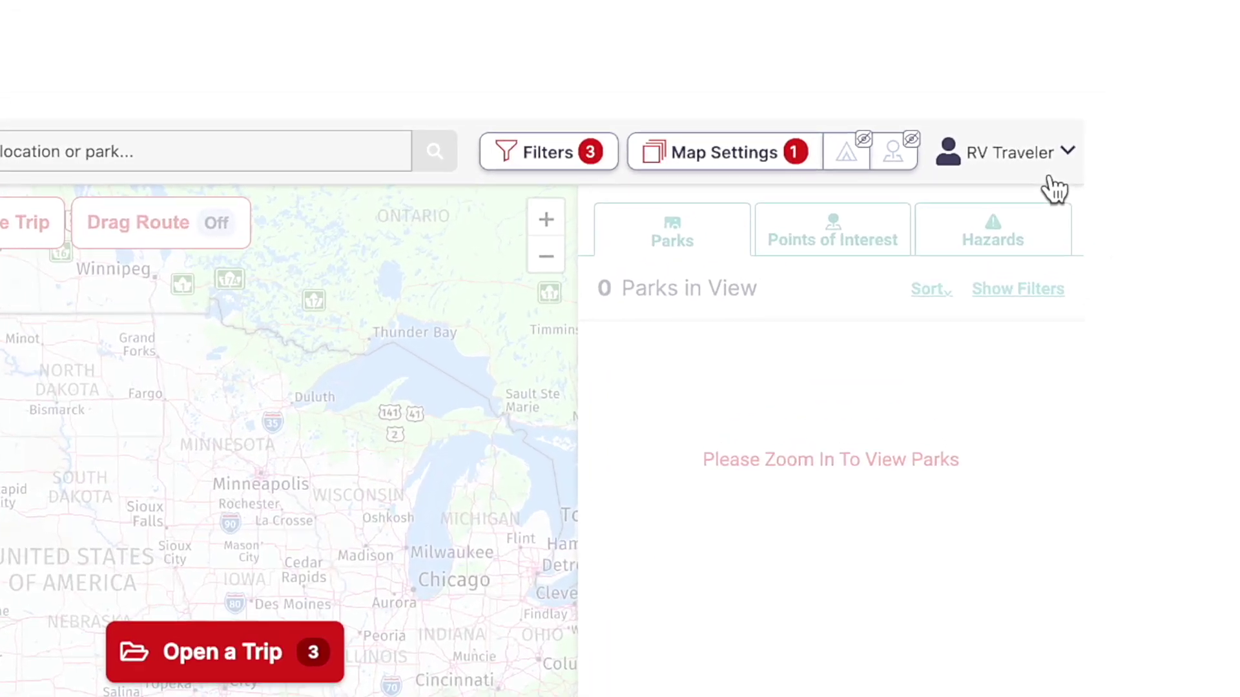
Reopen User Default Settings on the General tab and check its help tips
left_click(1155, 37)
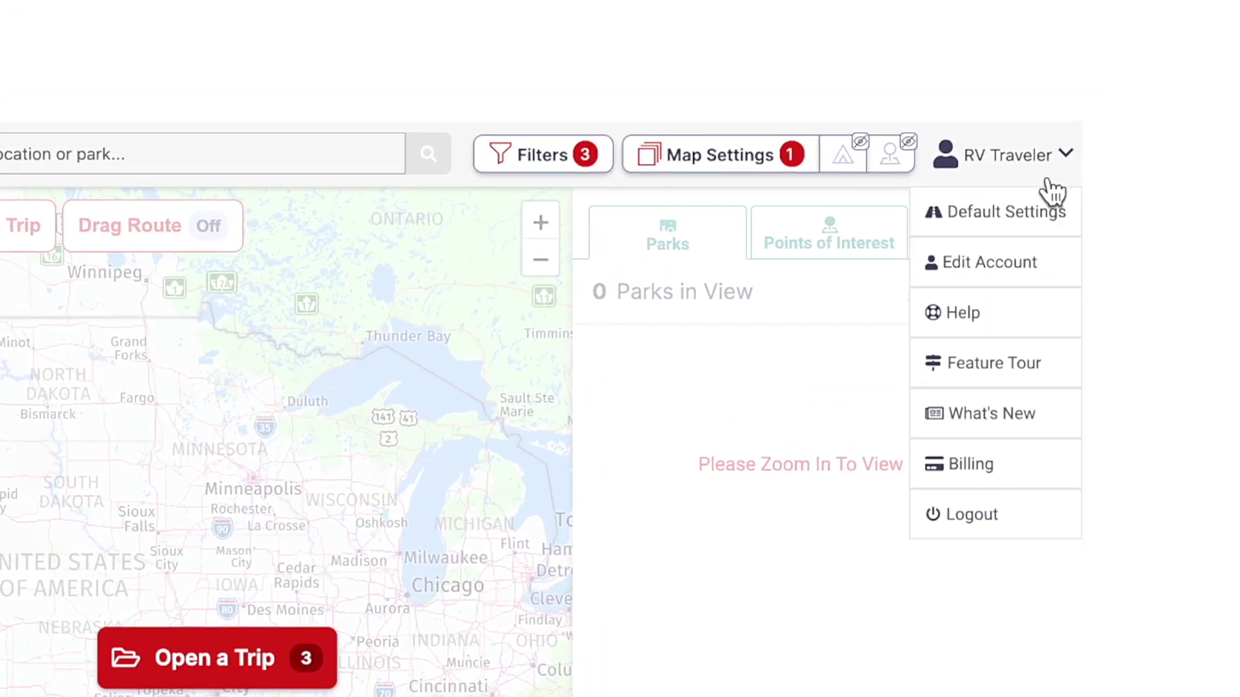
left_click(1020, 229)
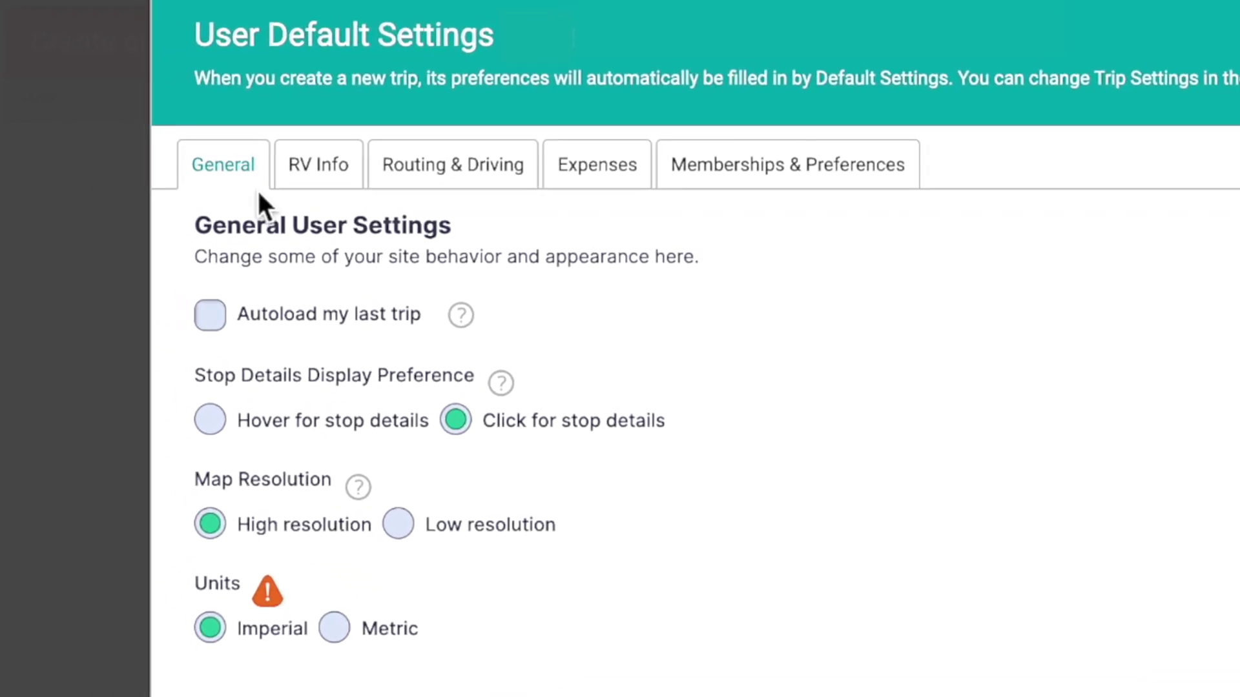
mouse_move(460, 315)
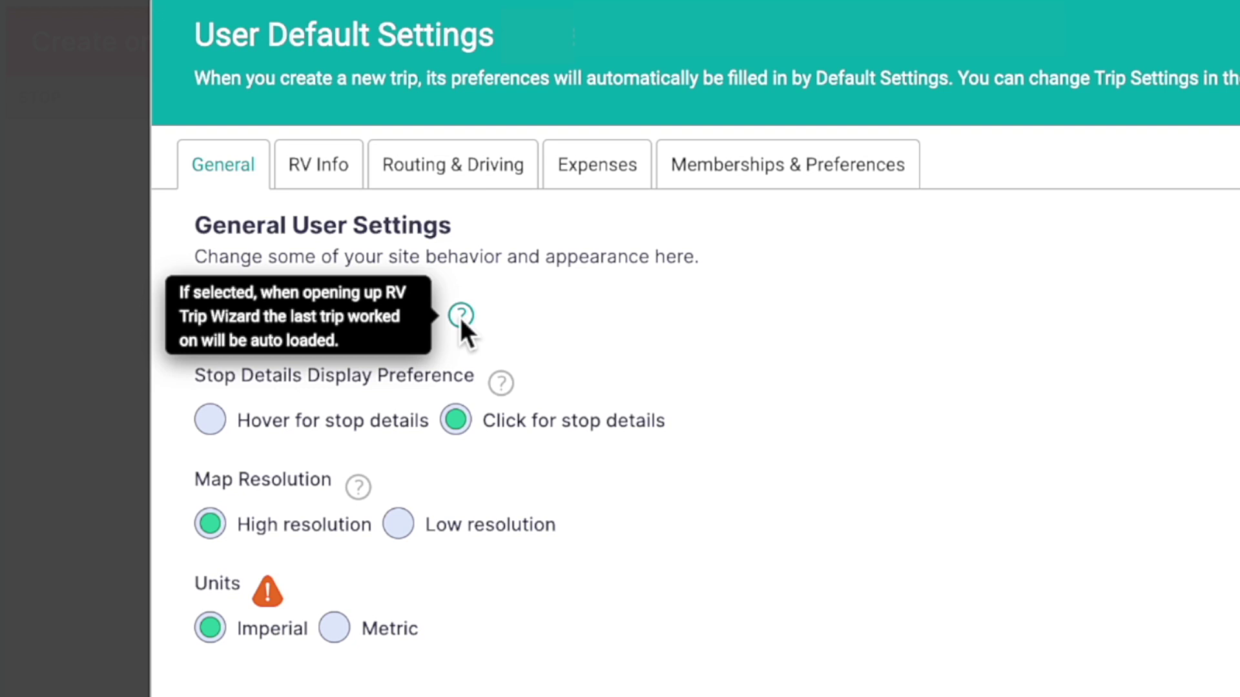
mouse_move(502, 385)
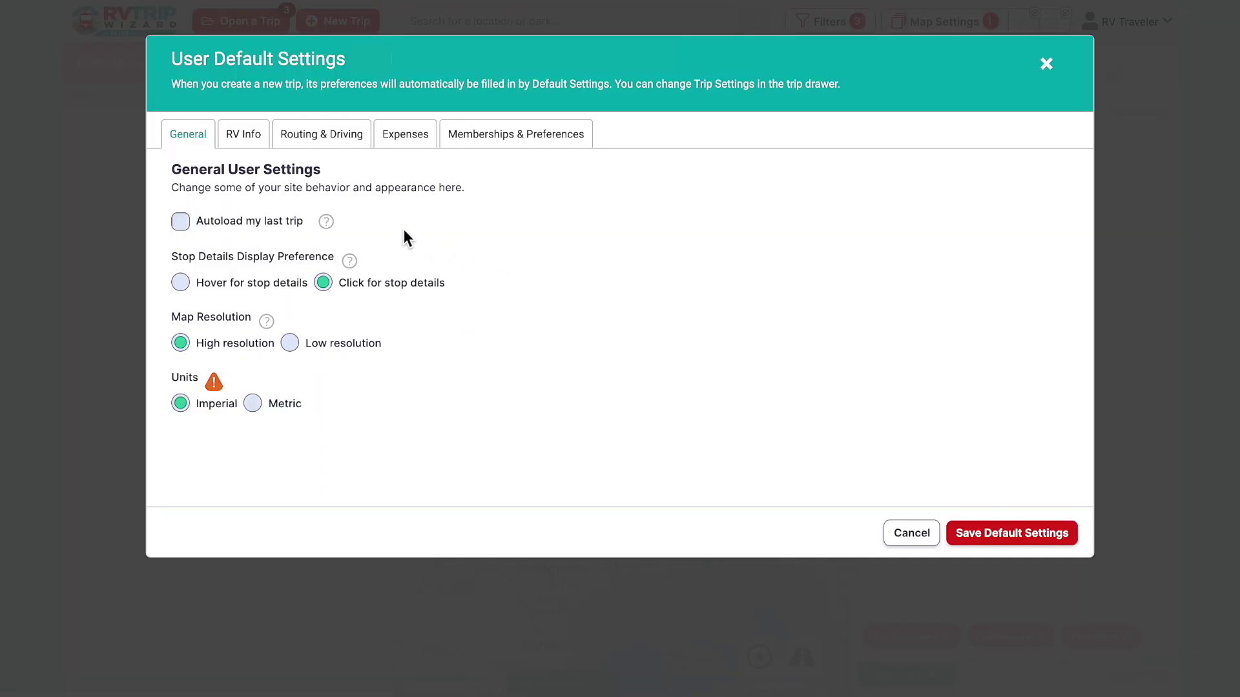
Look up the default RV as a 2018 Grand Design Reflection 28BH fifth wheel
left_click(260, 140)
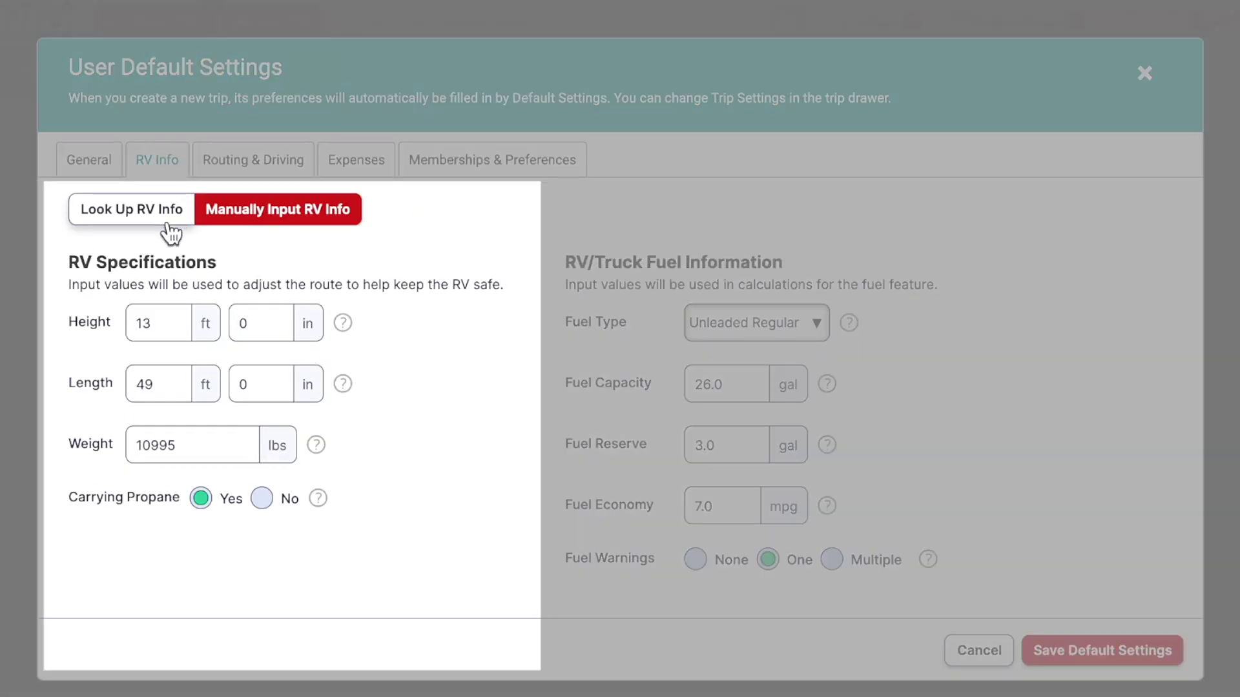
left_click(168, 222)
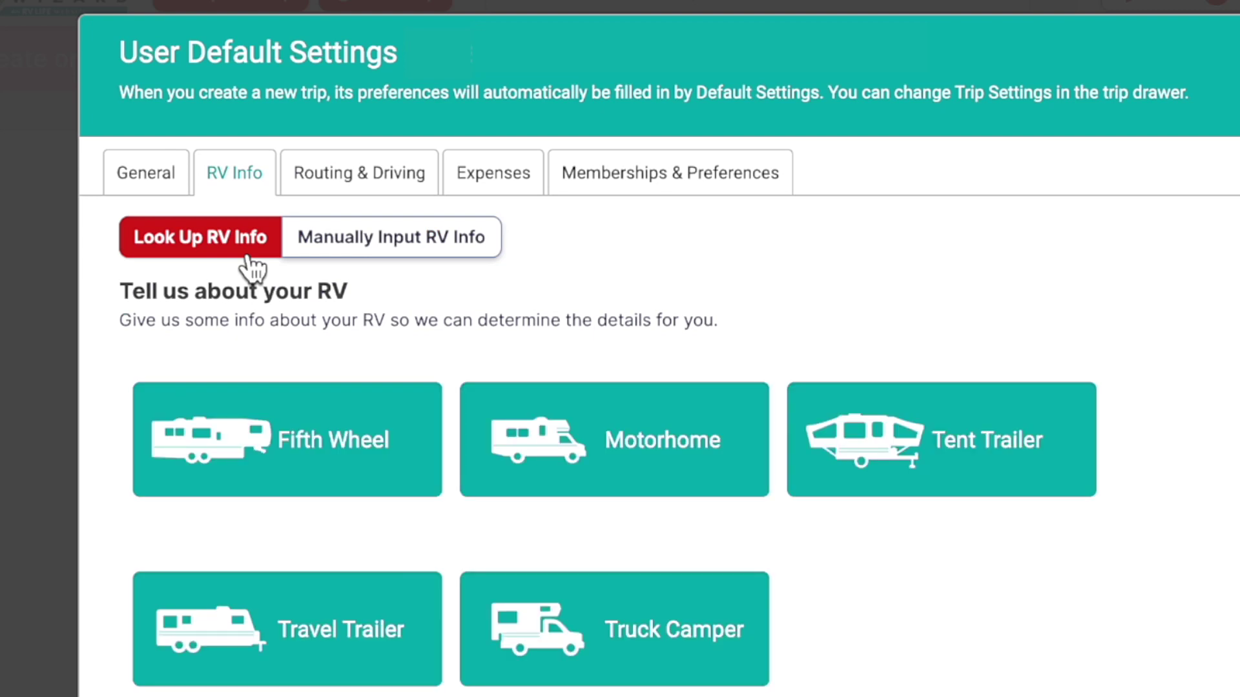
left_click(379, 452)
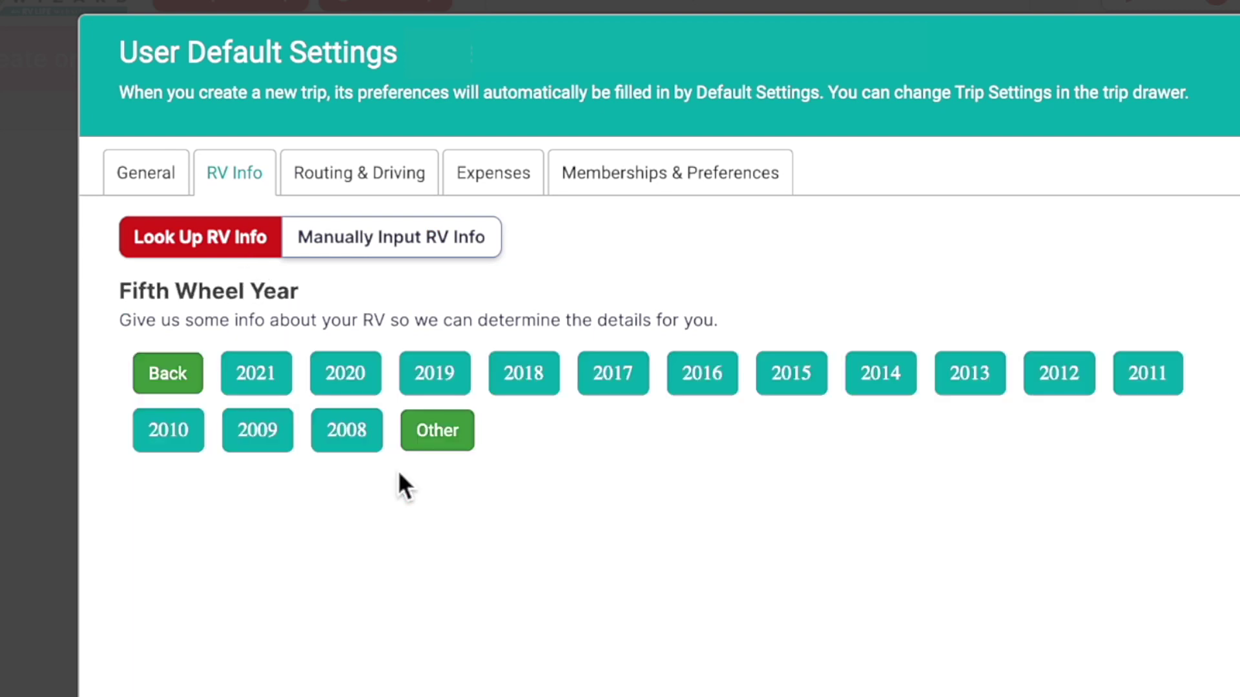
left_click(526, 387)
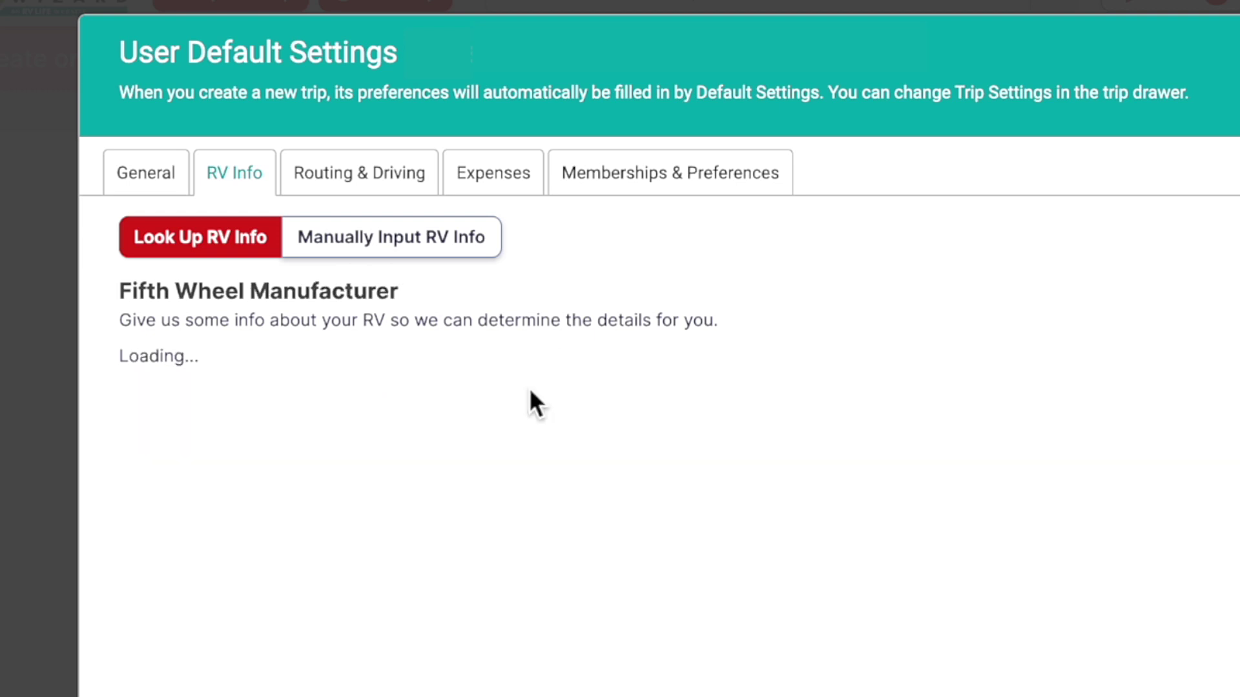
left_click(1104, 386)
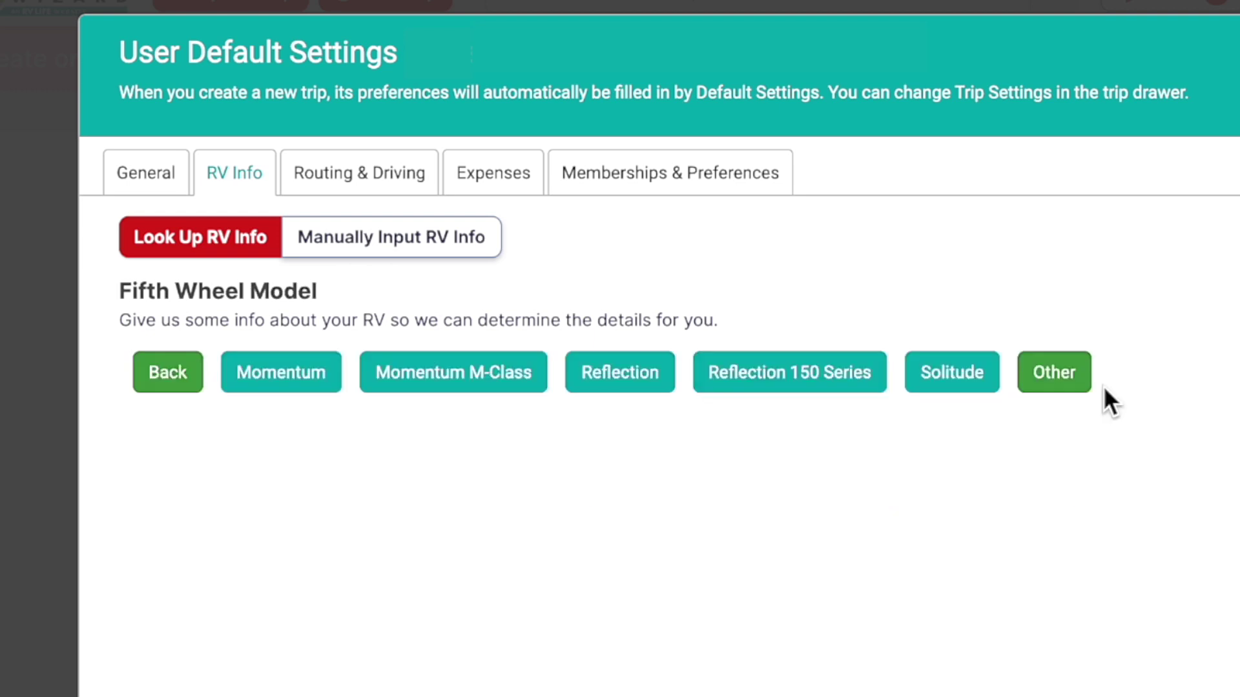
left_click(641, 386)
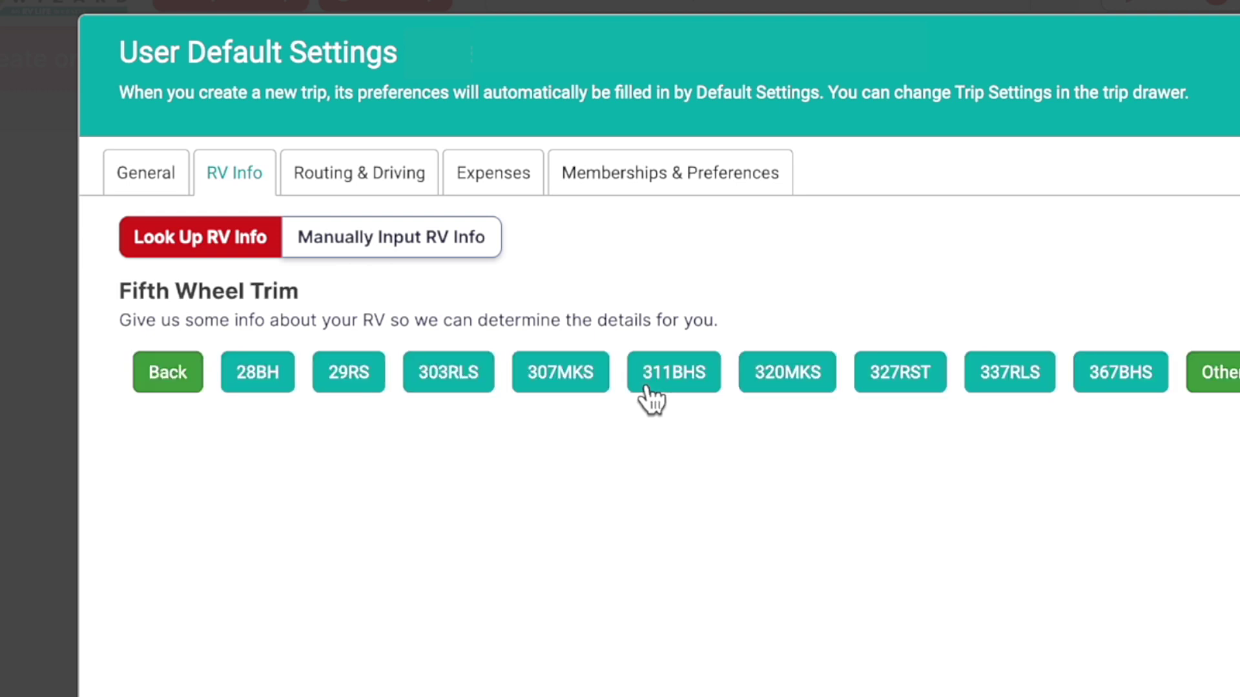
left_click(284, 386)
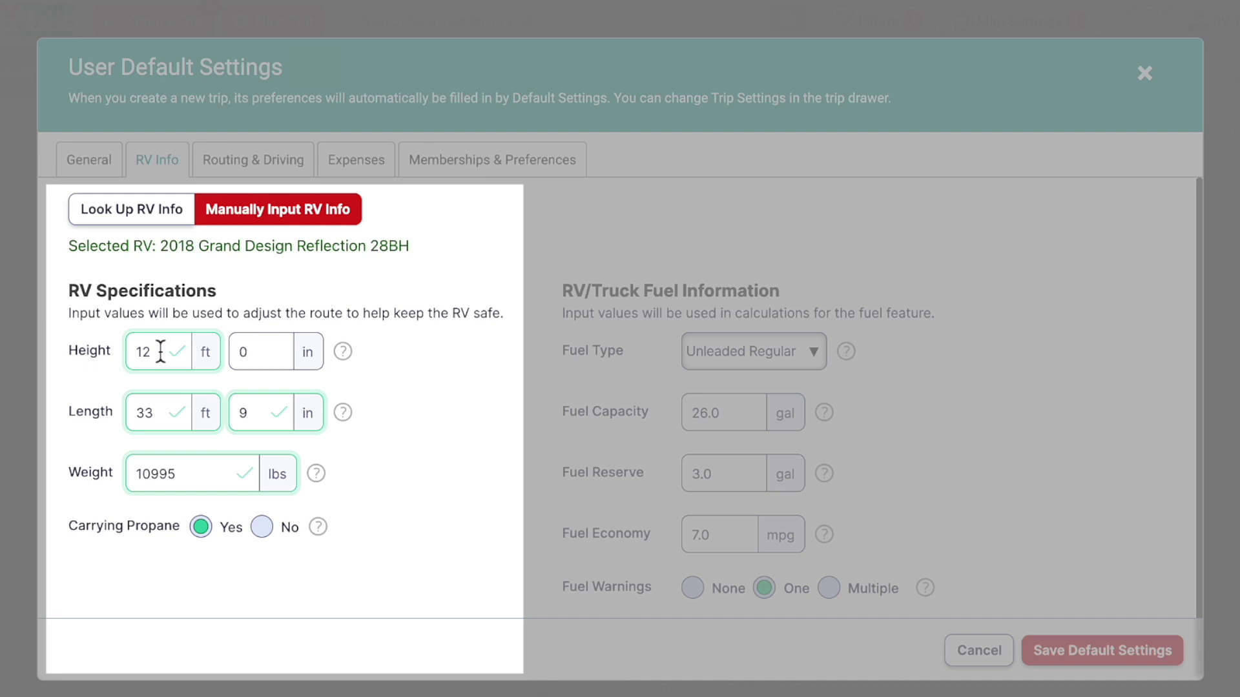
Set the RV height to 13 ft and length to 49 ft 0 in
key("BackSpace")
key("BackSpace")
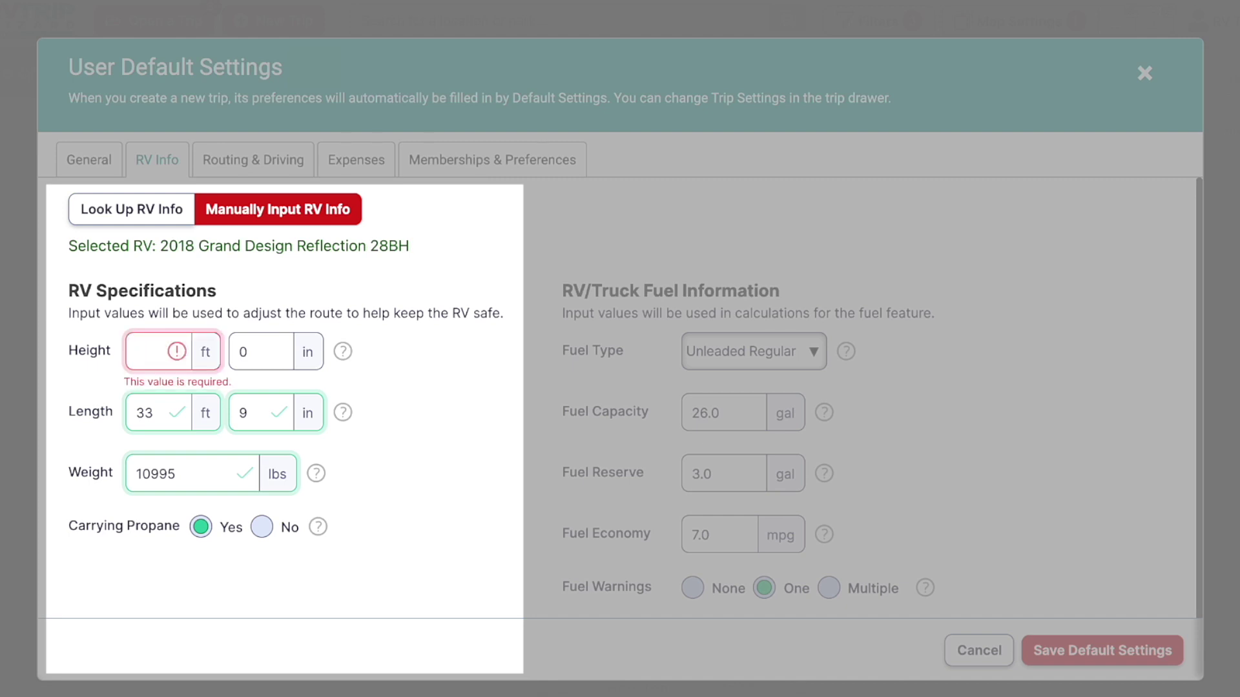
type("13")
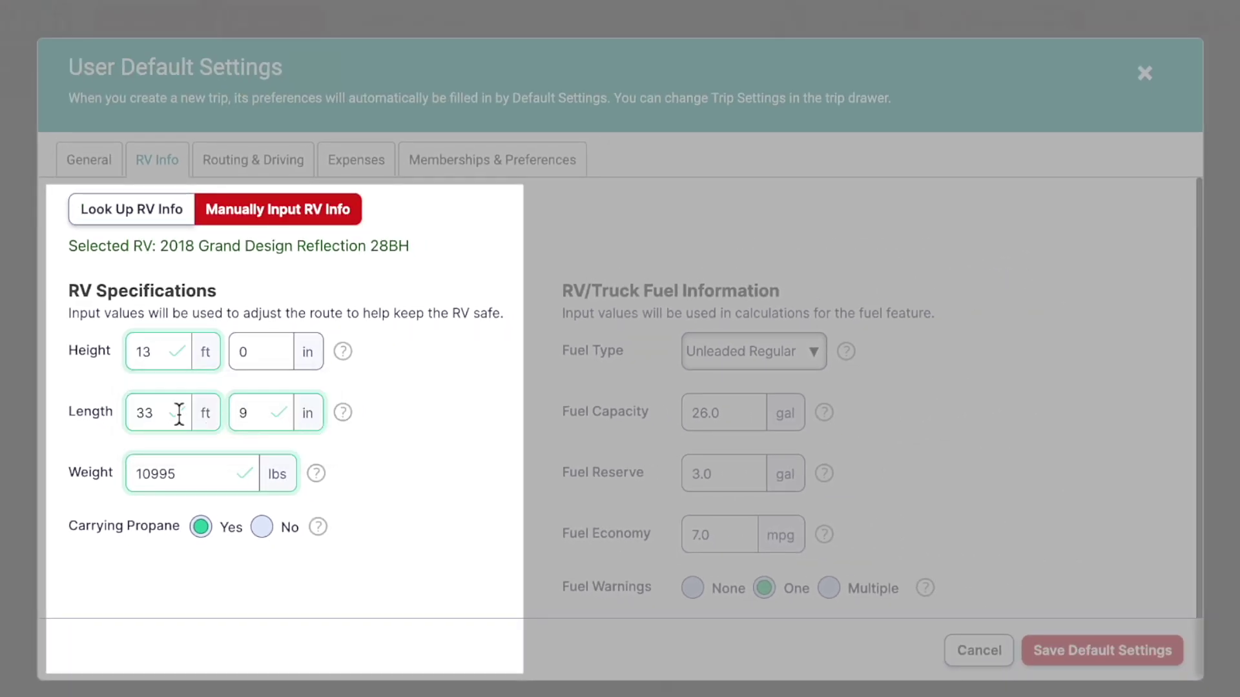
left_click_drag(179, 413, 127, 409)
type("49")
key("Tab")
type("0")
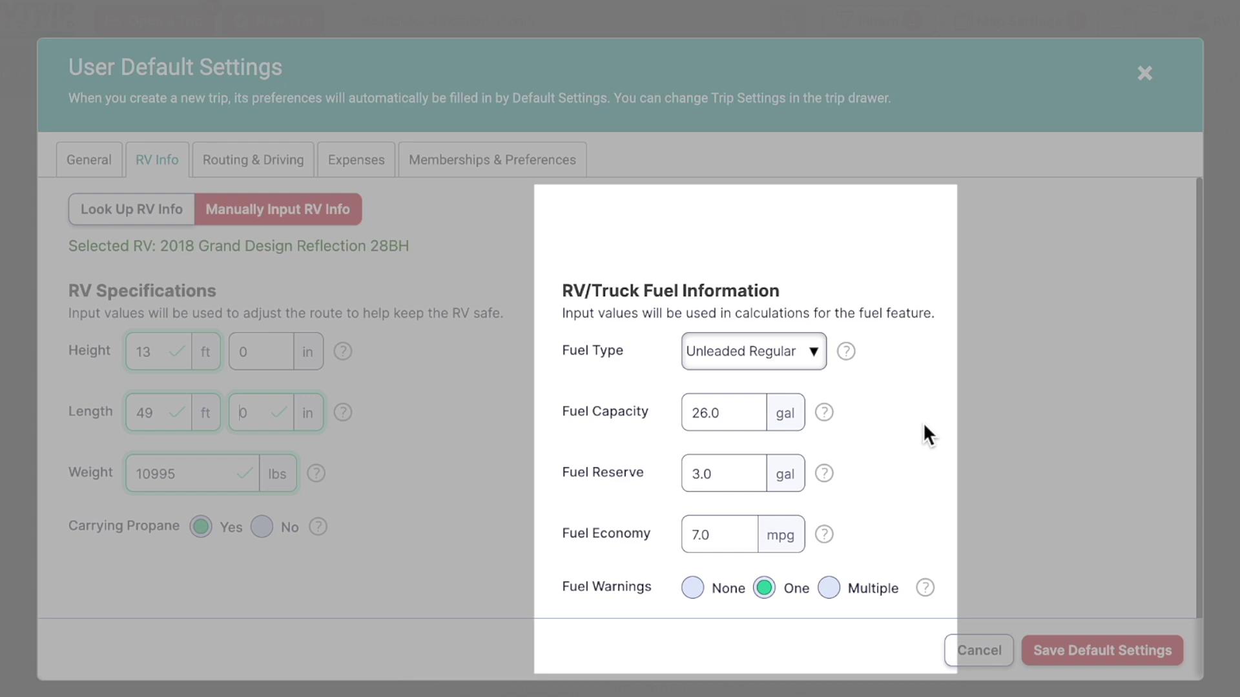
Keep Unleaded Regular as the fuel type and set default fuel warnings to None
left_click(819, 364)
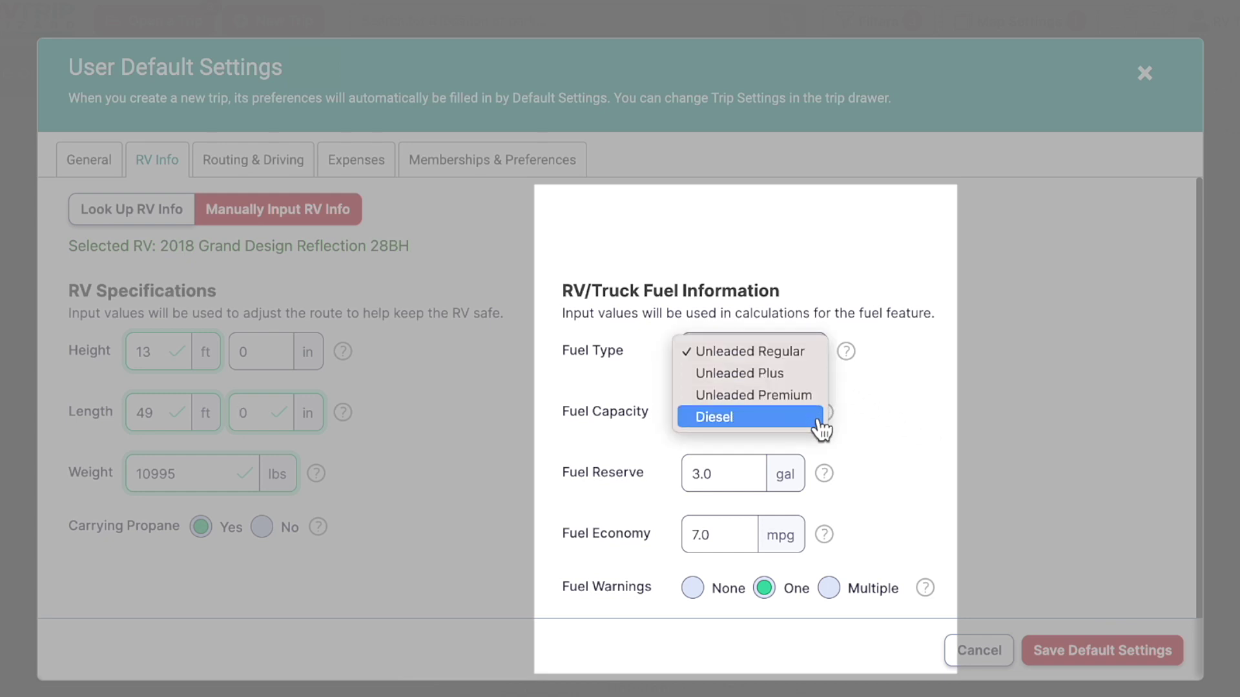
left_click(815, 360)
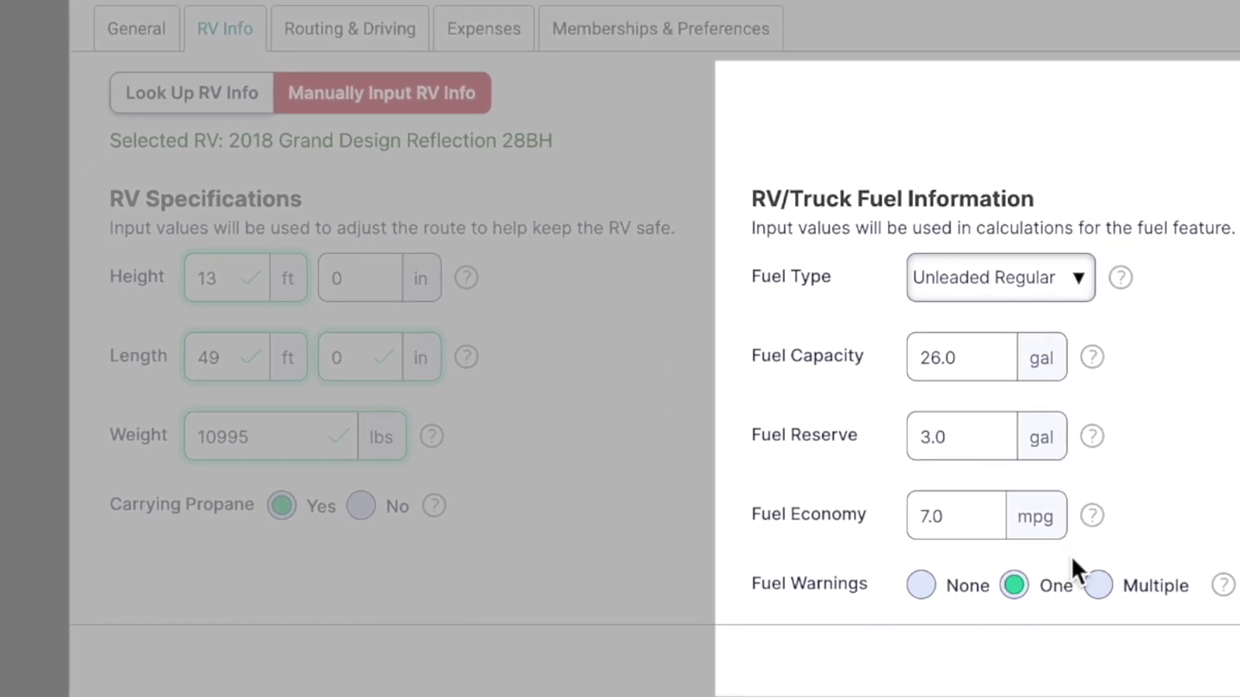
left_click(1098, 586)
left_click(1019, 597)
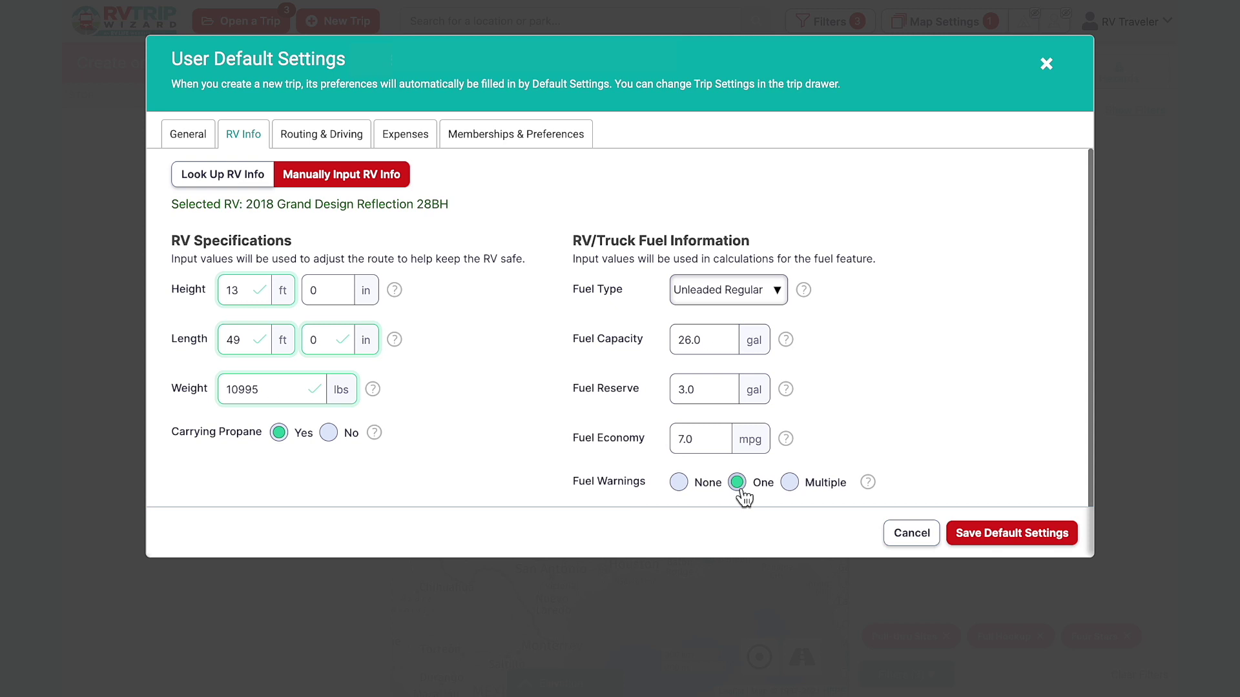
left_click(679, 483)
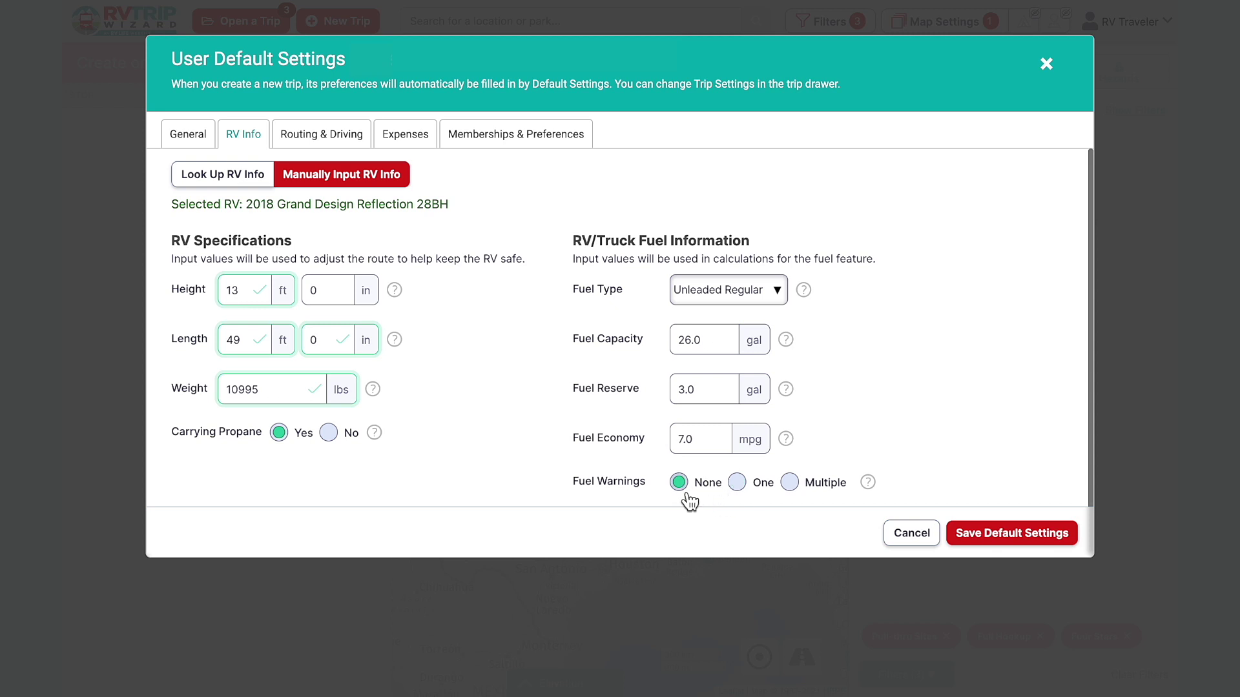
left_click(353, 143)
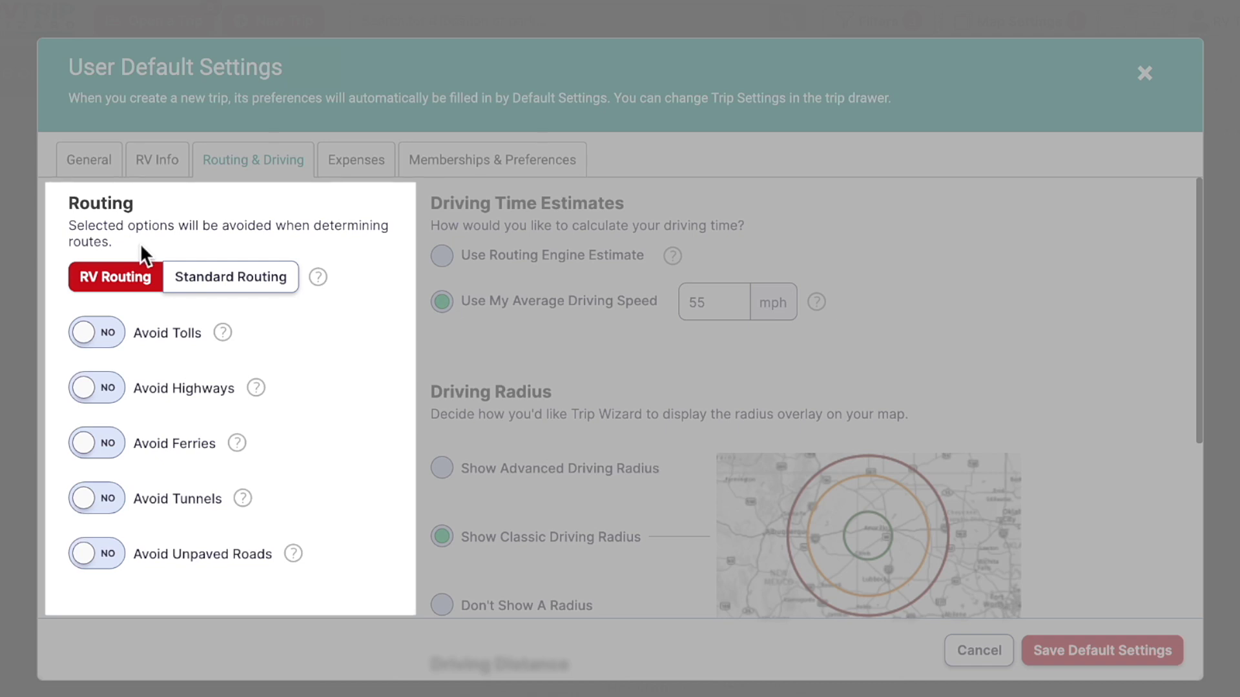
Try Standard routing, return to RV Routing, and keep the 55 mph average speed
left_click(201, 301)
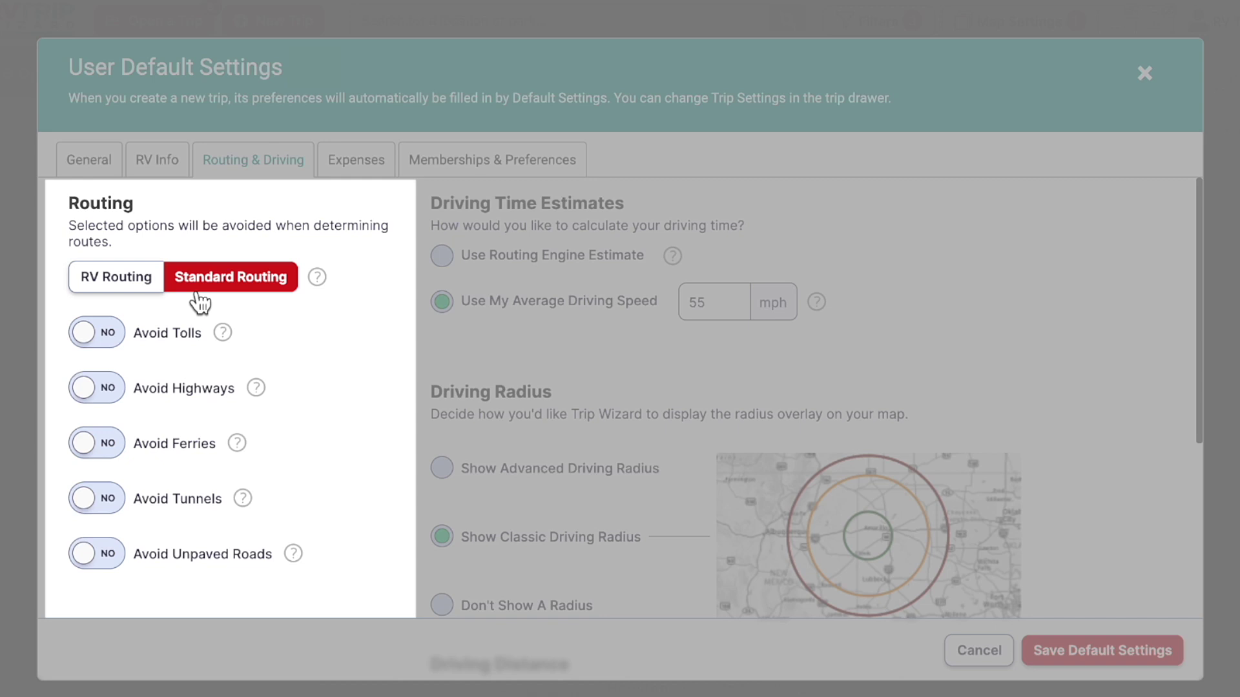
left_click(157, 290)
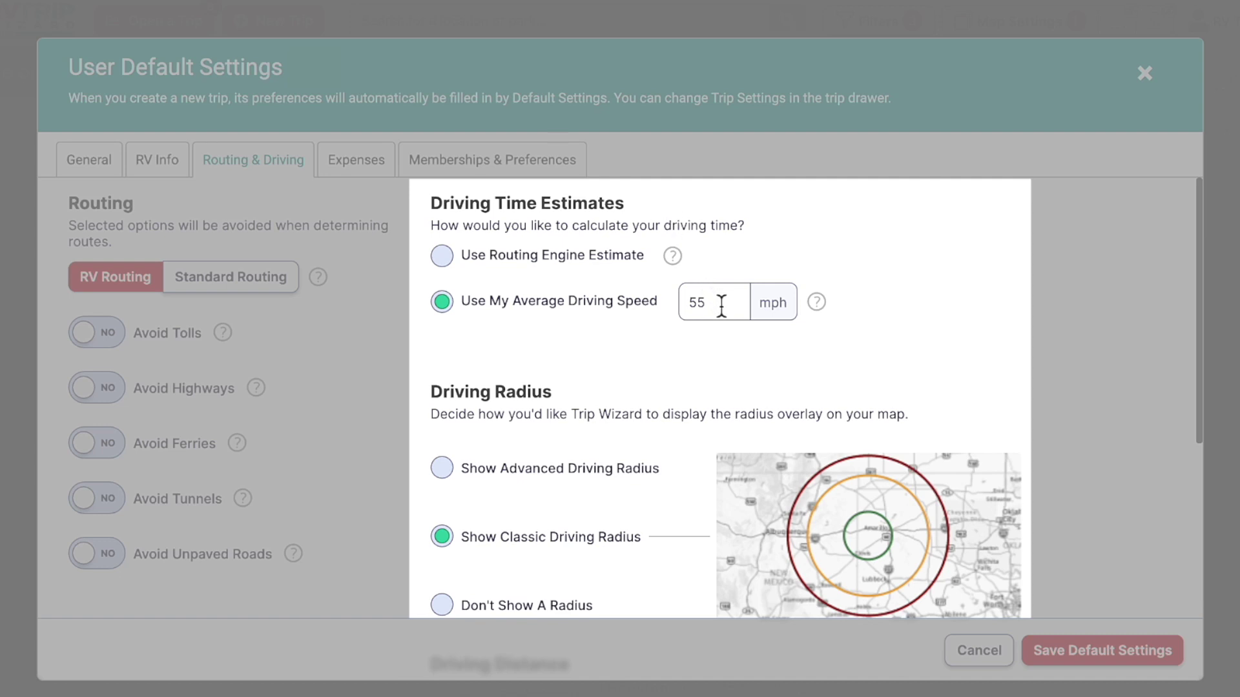
left_click_drag(721, 305, 674, 304)
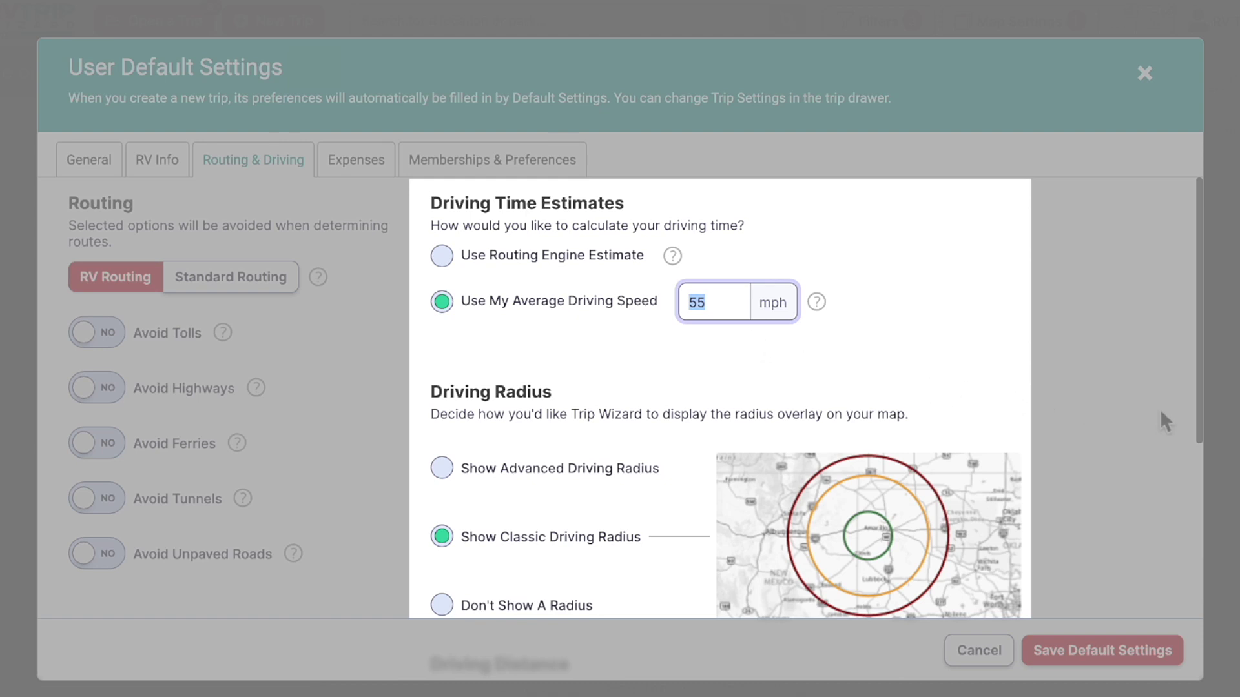
left_click(1196, 415)
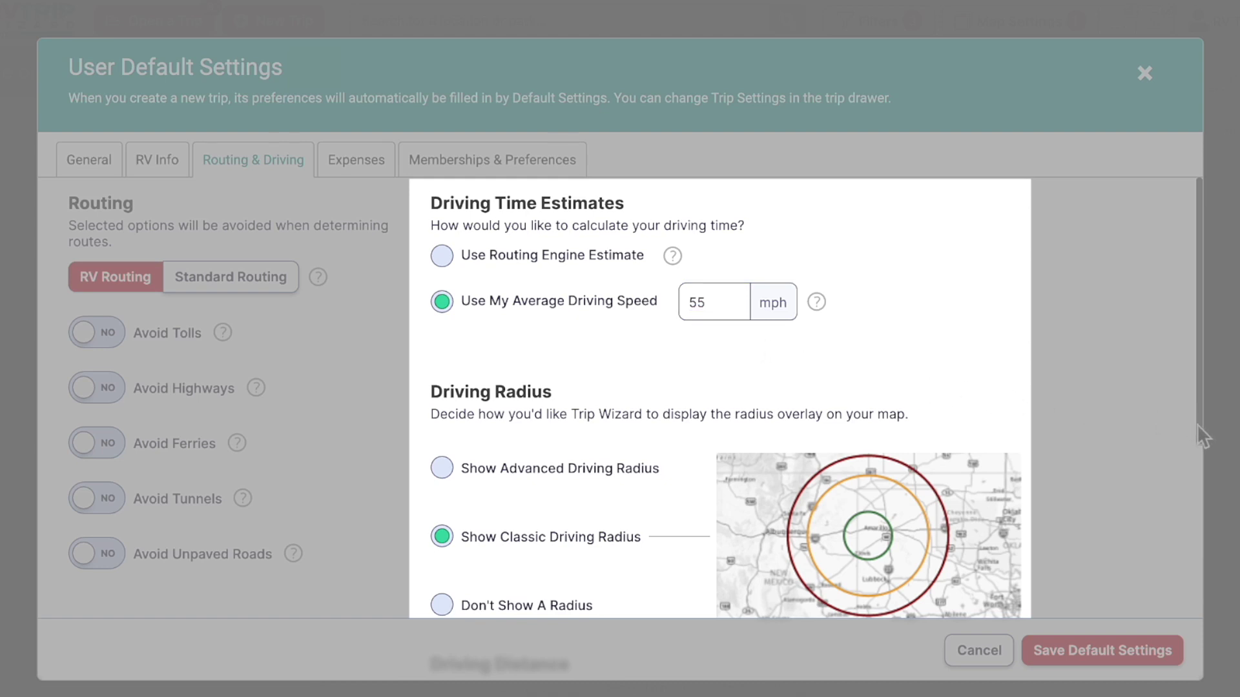
left_click_drag(1198, 428, 1183, 536)
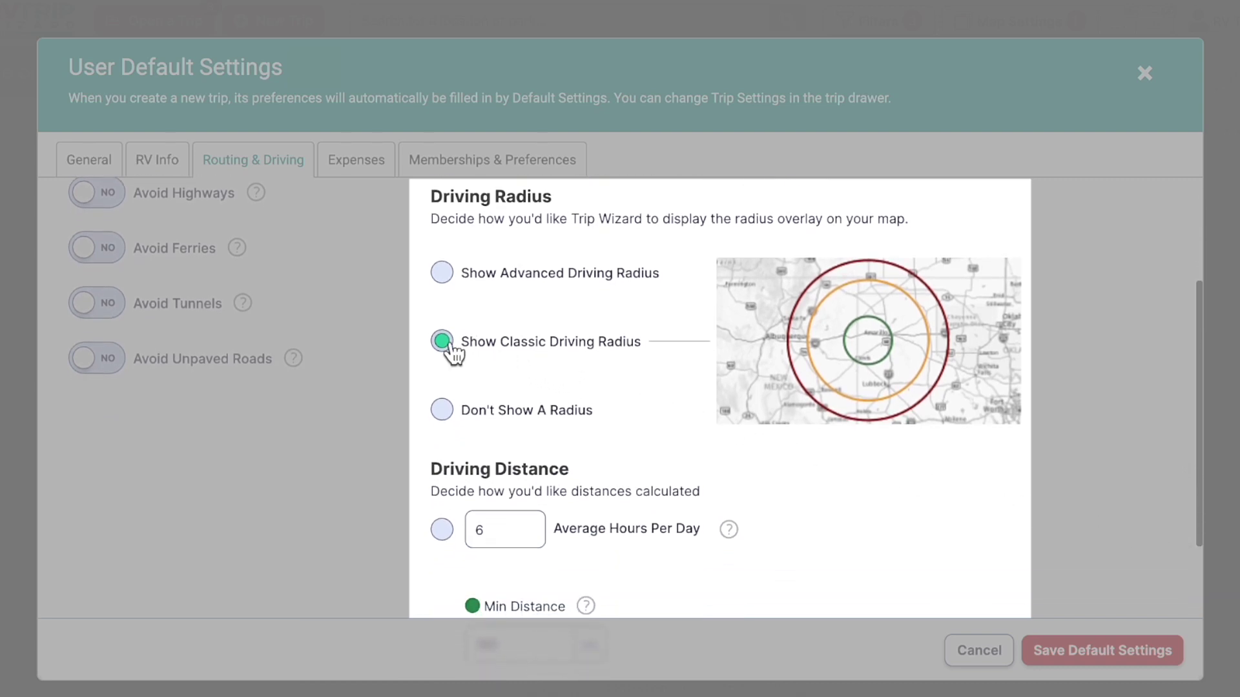
Compare the Advanced and Classic driving radius, settling on Show Advanced Driving Radius
left_click(443, 283)
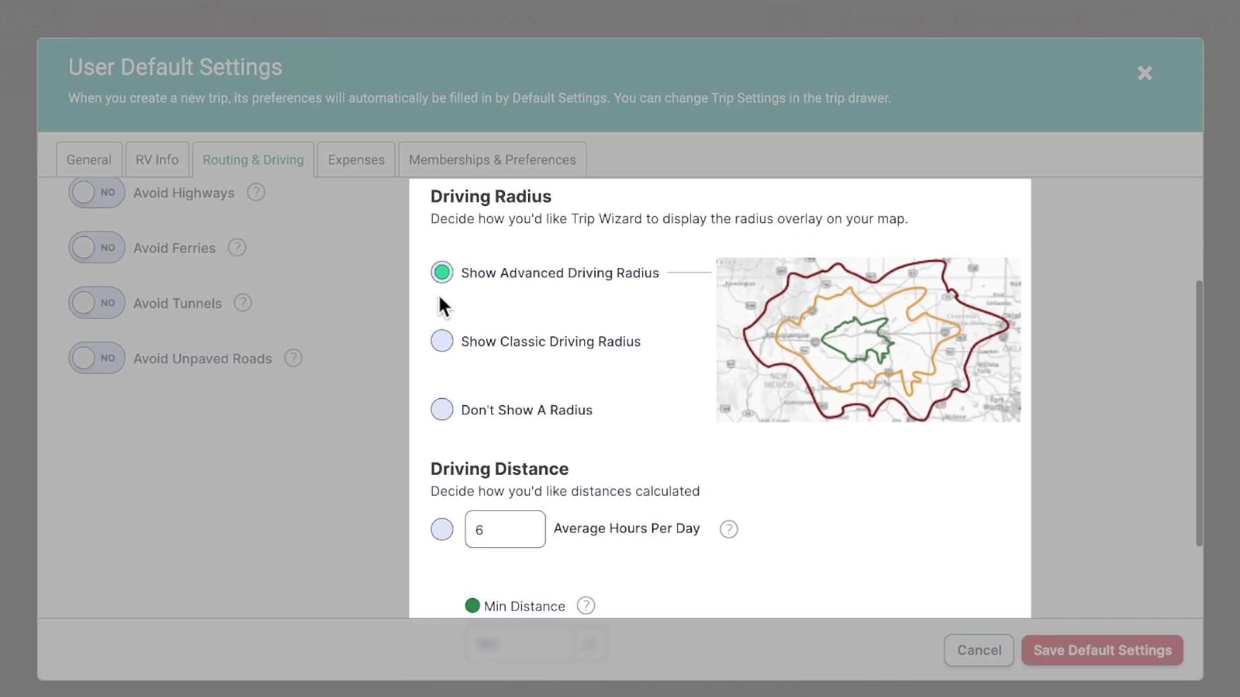
left_click(443, 342)
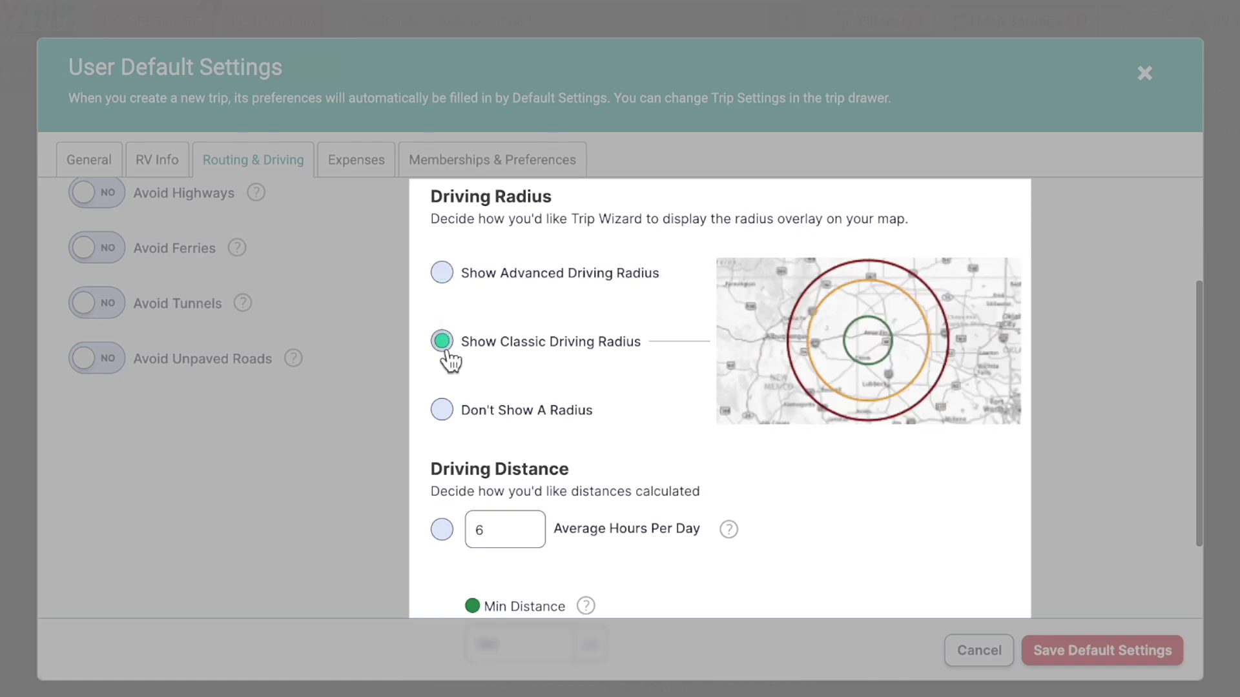
left_click(453, 283)
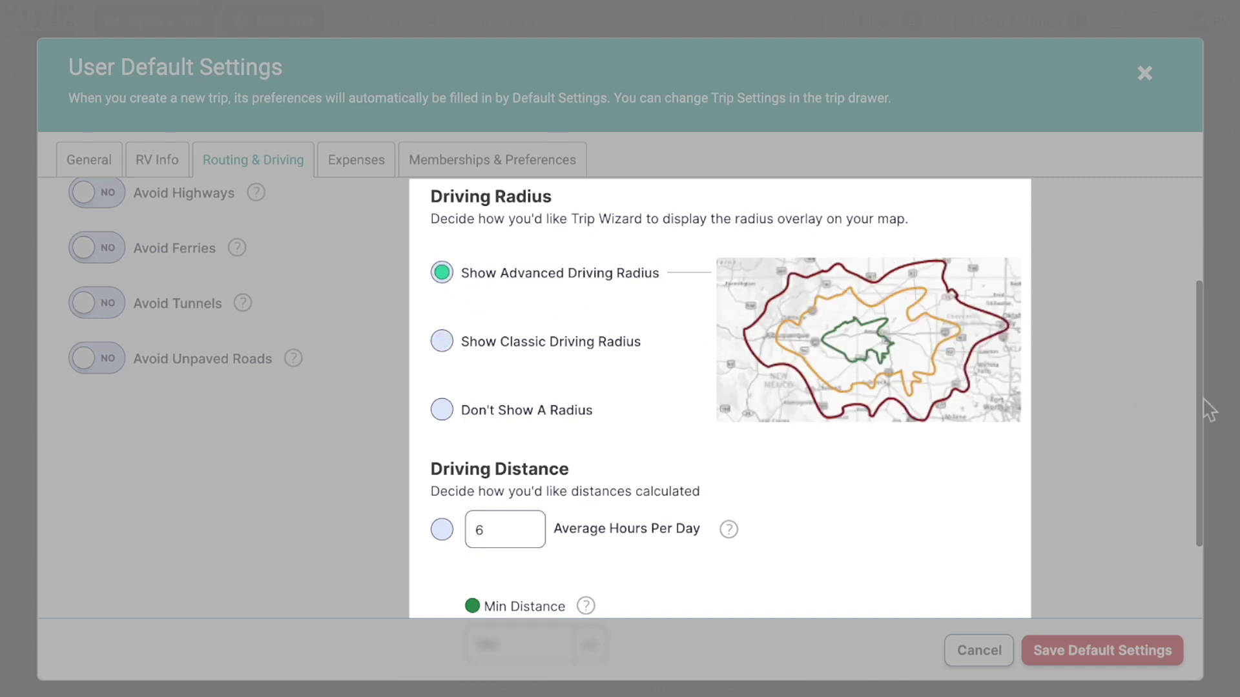
left_click_drag(1202, 400, 1196, 541)
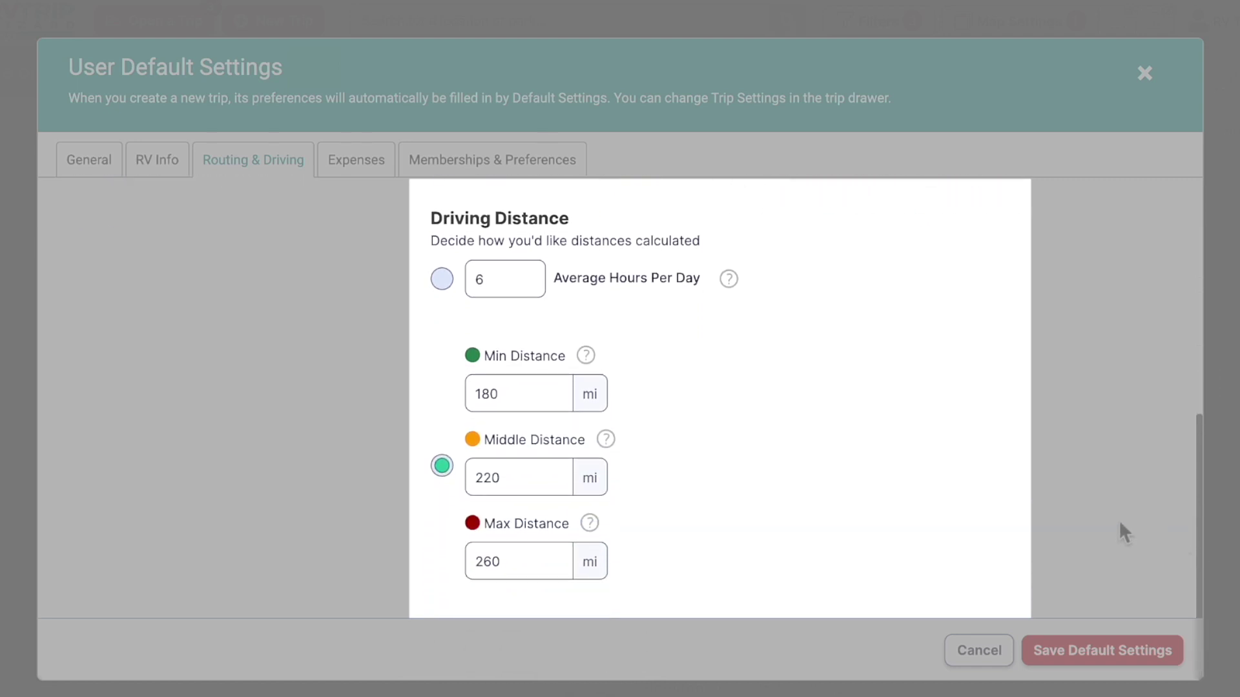
left_click(445, 282)
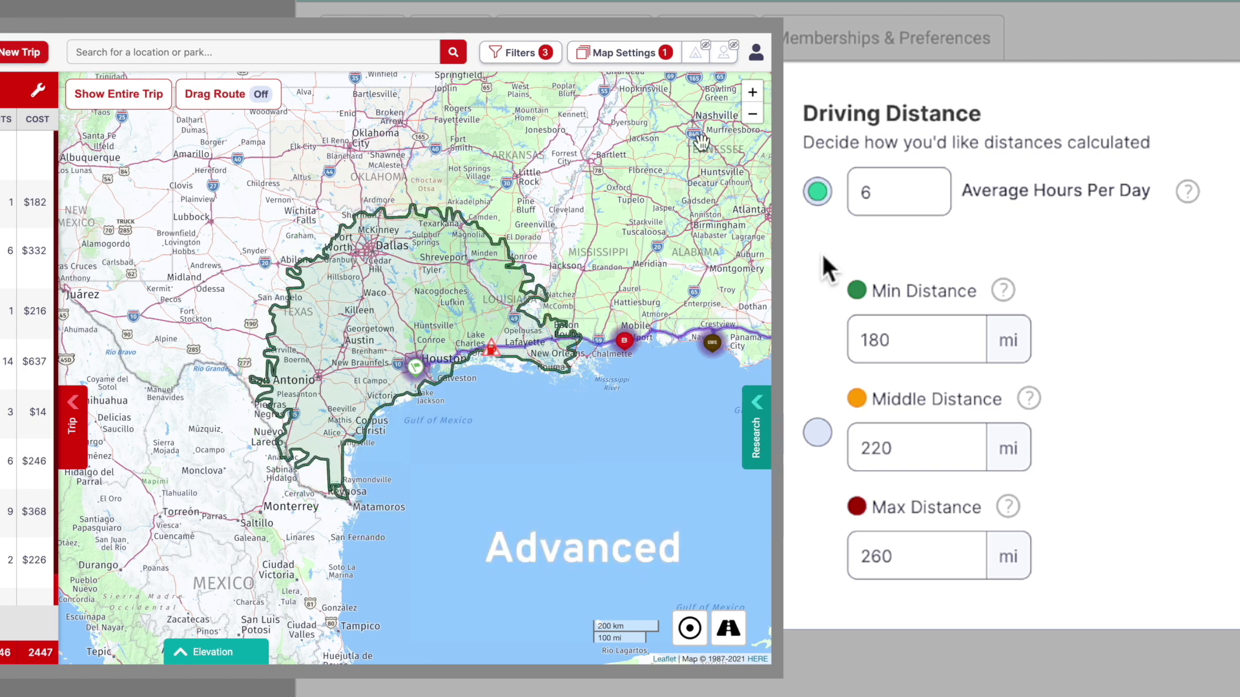
left_click(816, 436)
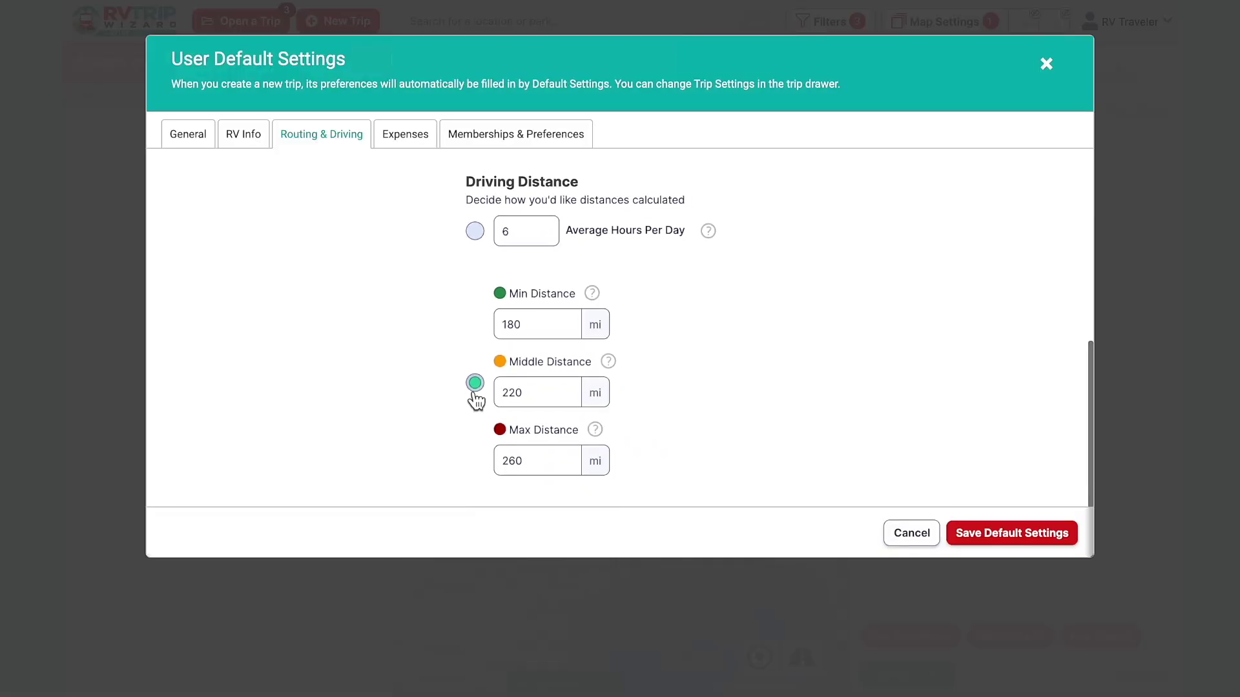
Switch to the Expenses defaults showing $40.00 camping and $3.00 per gallon fuel
left_click(418, 143)
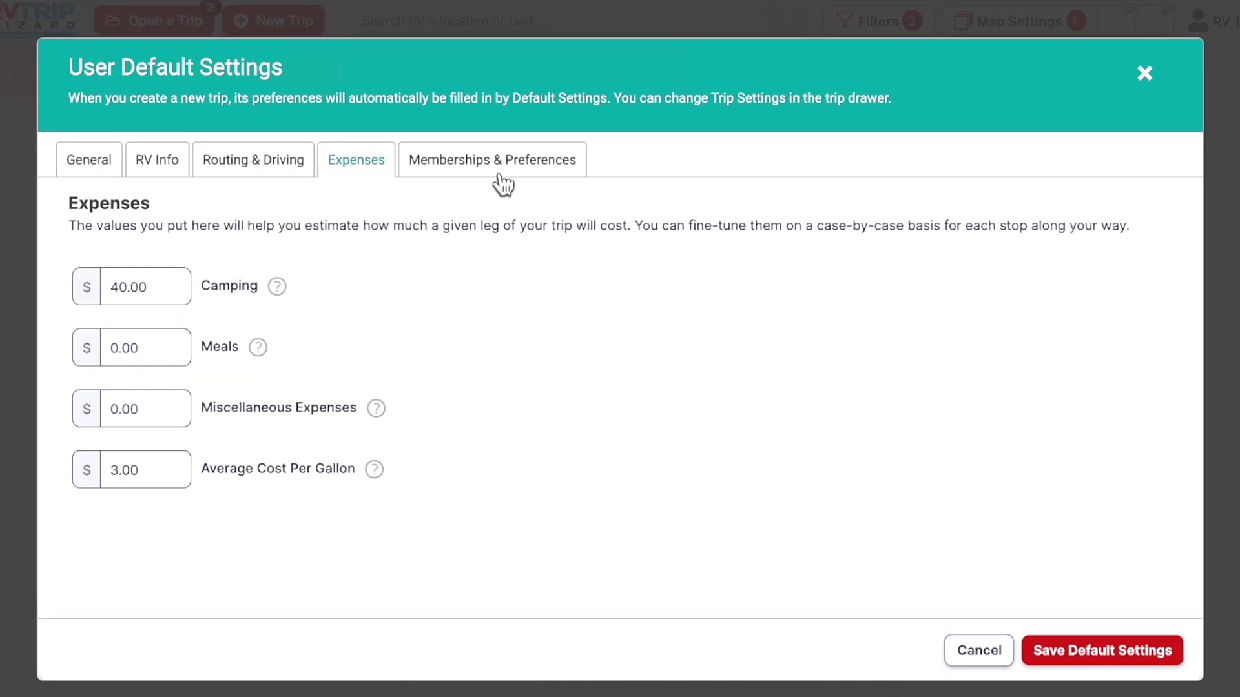
Open Memberships & Preferences and choose to show only preferred campgrounds
left_click(498, 181)
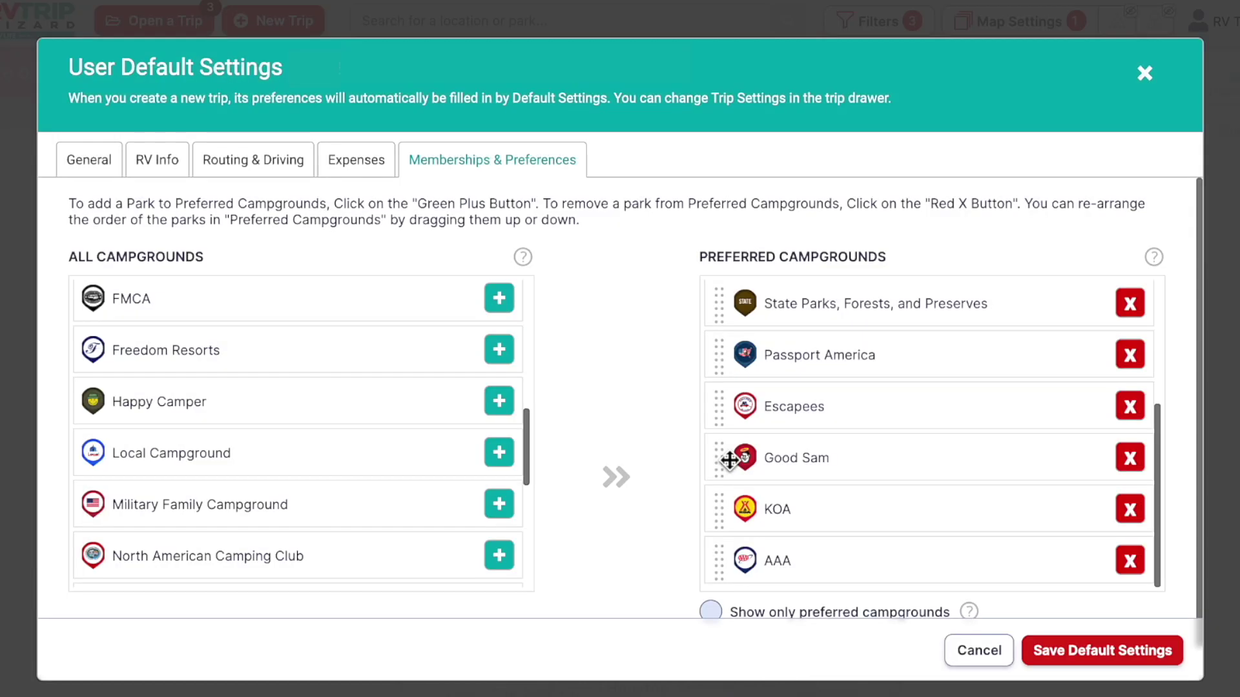
scroll(689, 479, "down", 1)
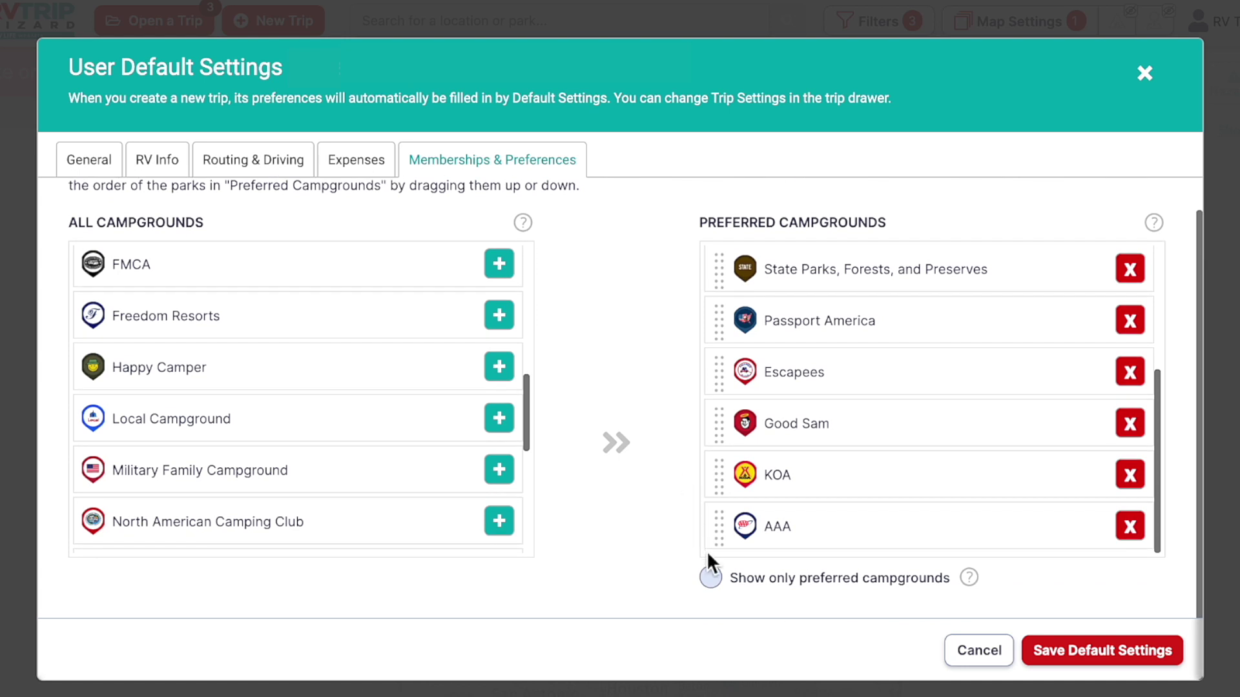
left_click(724, 588)
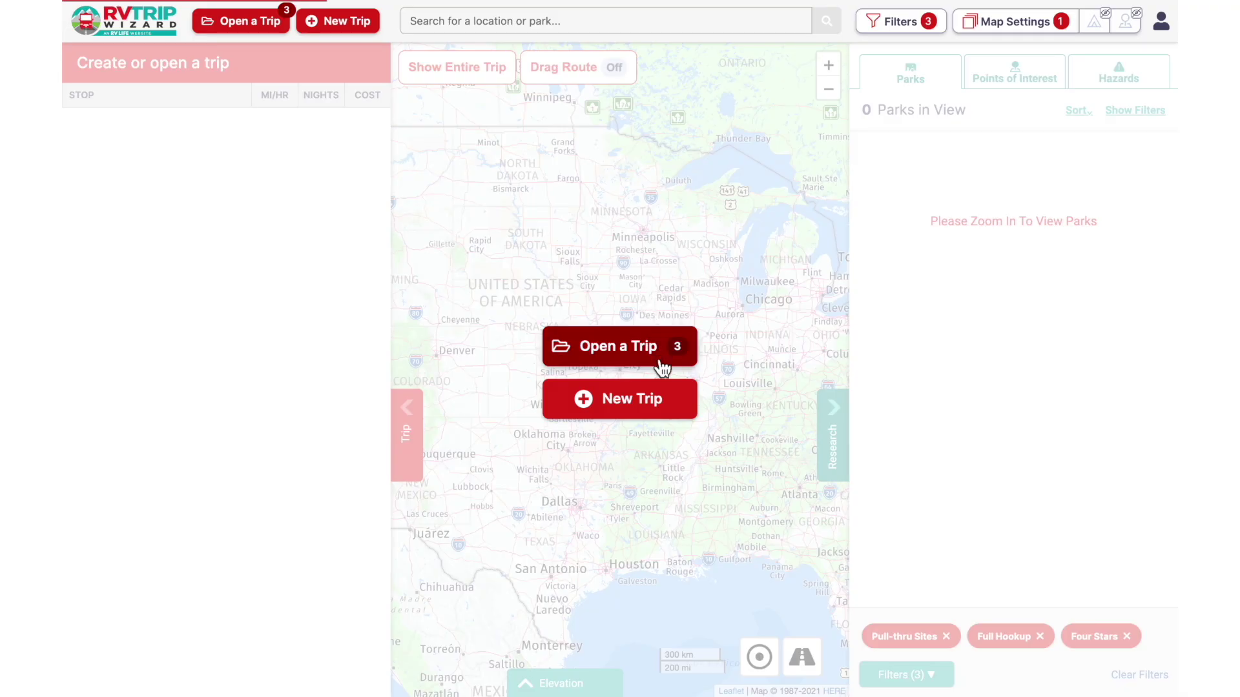
Open Simple Trip from the saved trips and launch its Trip Settings from the wrench menu
left_click(659, 360)
left_click(759, 246)
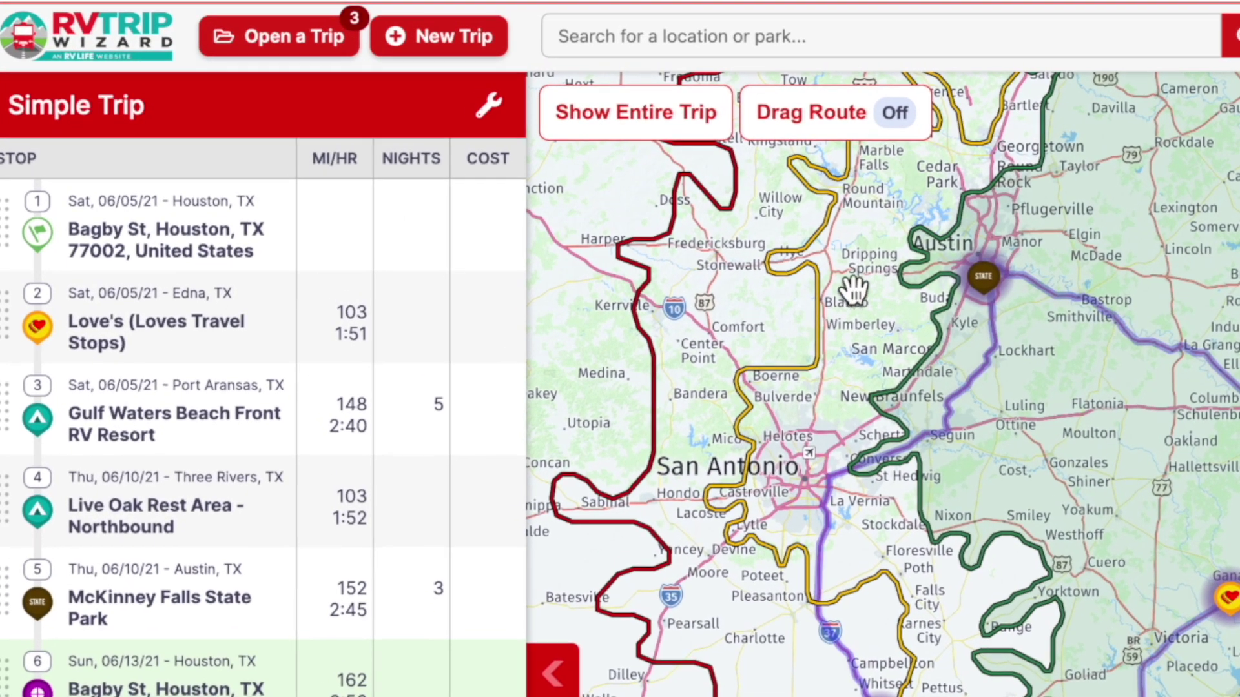
left_click(453, 97)
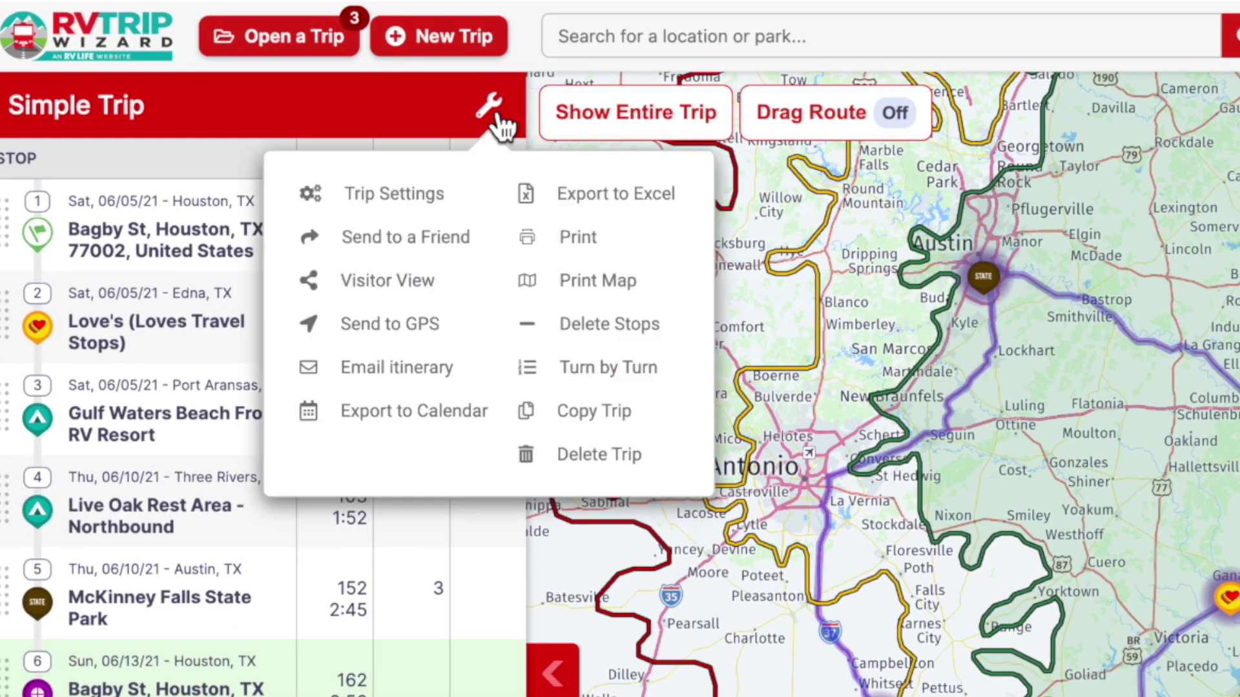
left_click(463, 199)
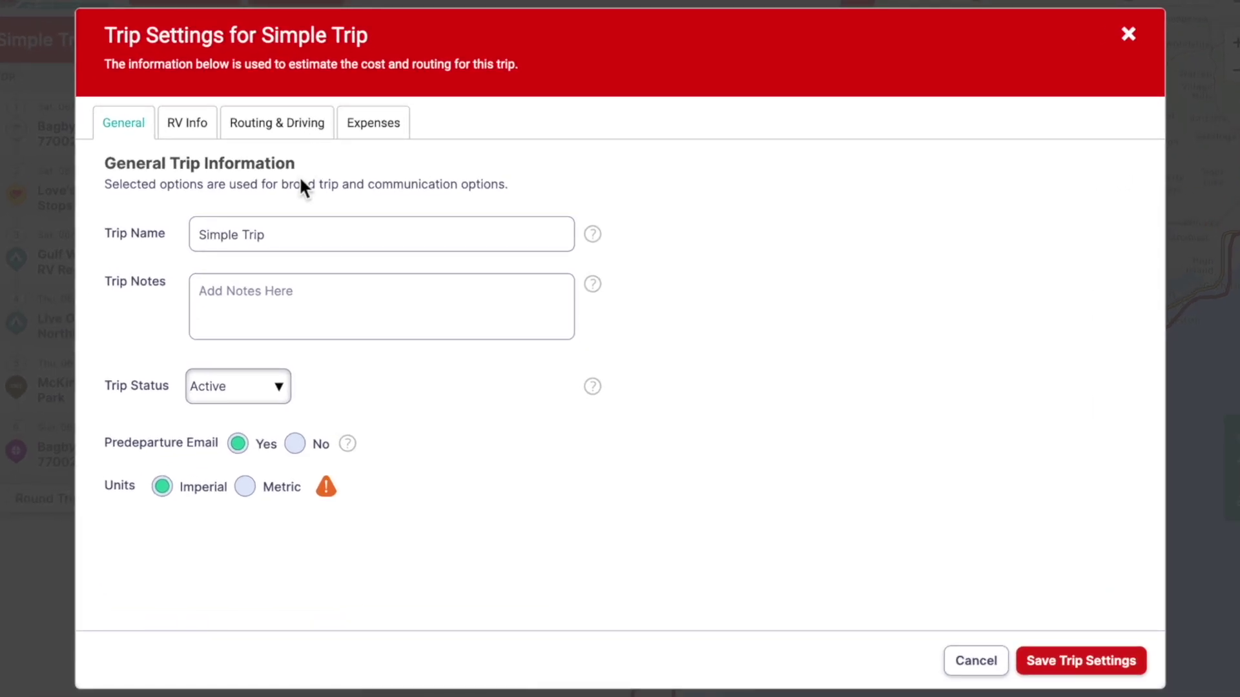
Leave the Trip Status as Active and view the trip's RV Info tab
left_click(280, 395)
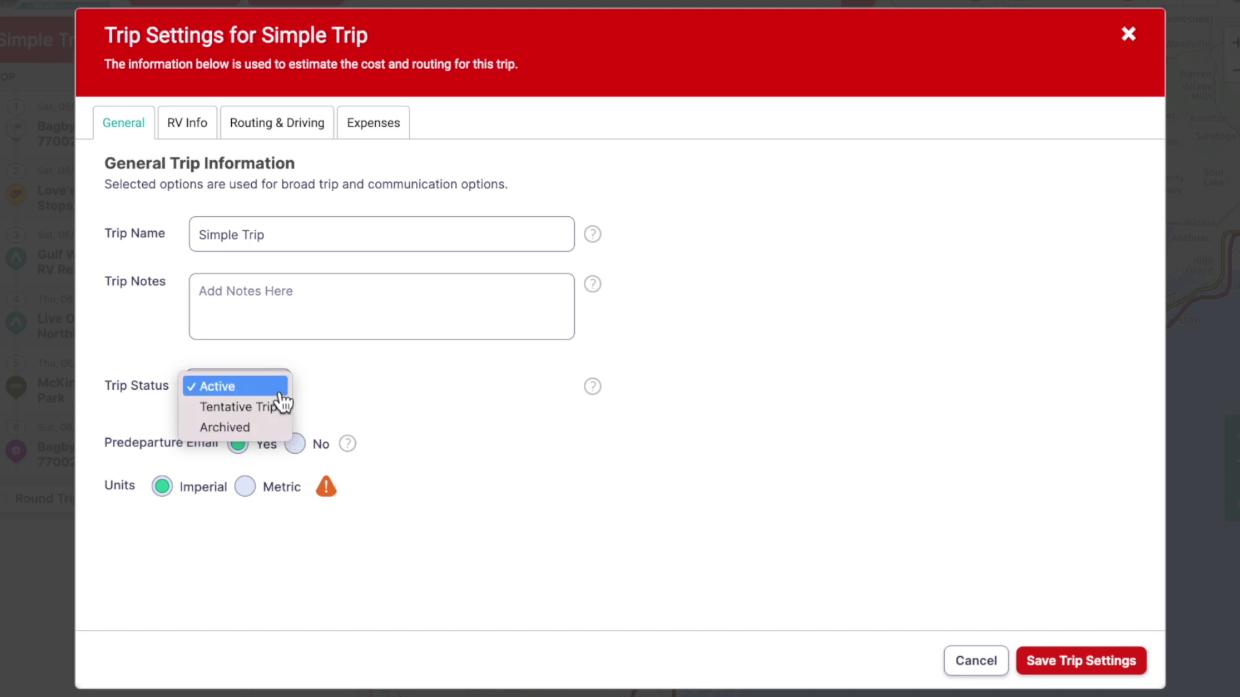
left_click(282, 394)
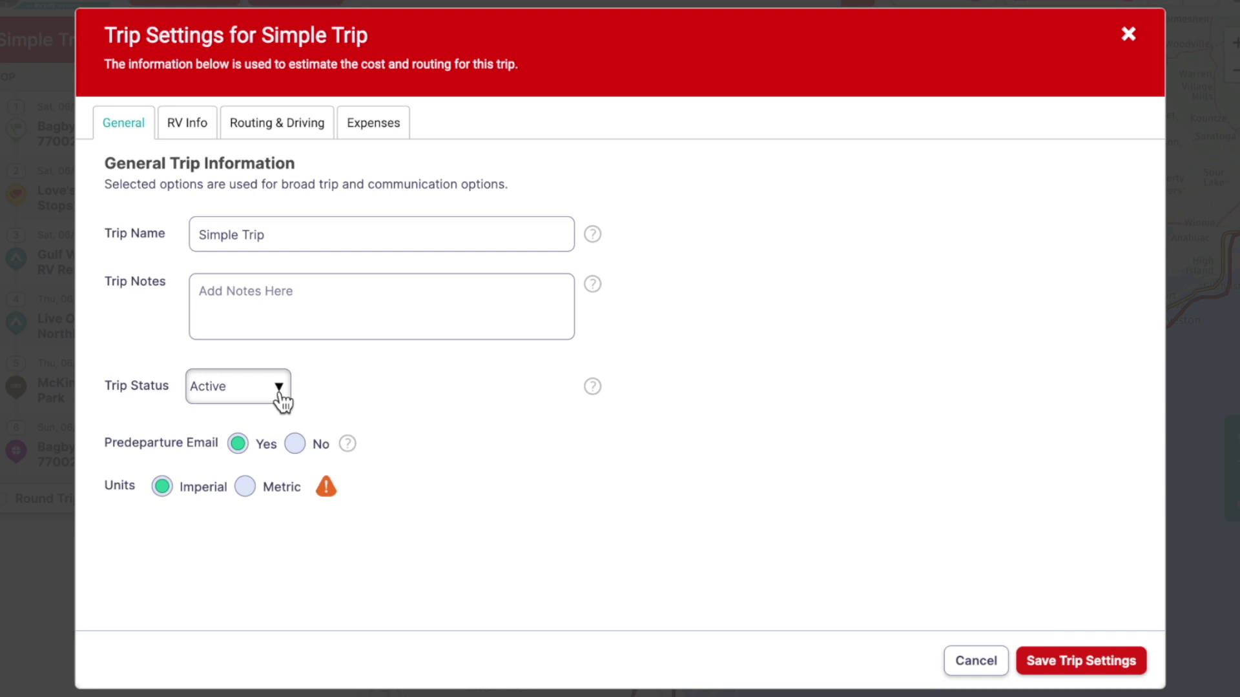
left_click(186, 129)
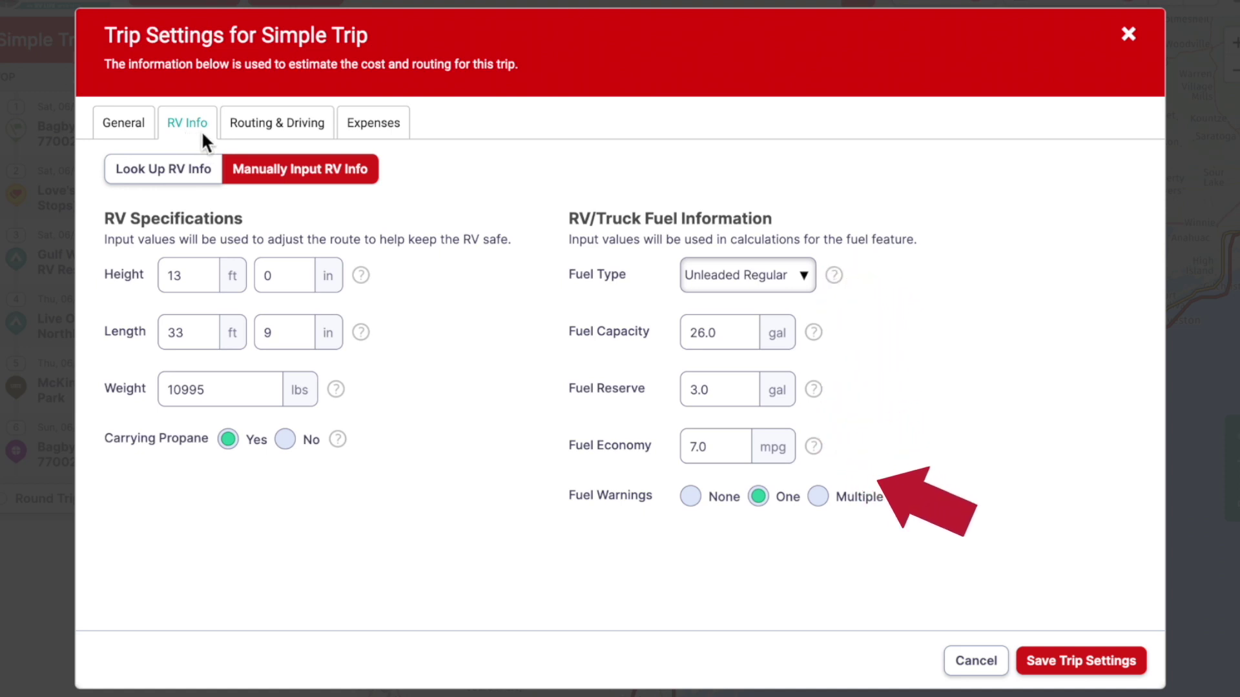
In Routing & Driving, base distances on Average Hours Per Day, changing 6 to 3
left_click(255, 131)
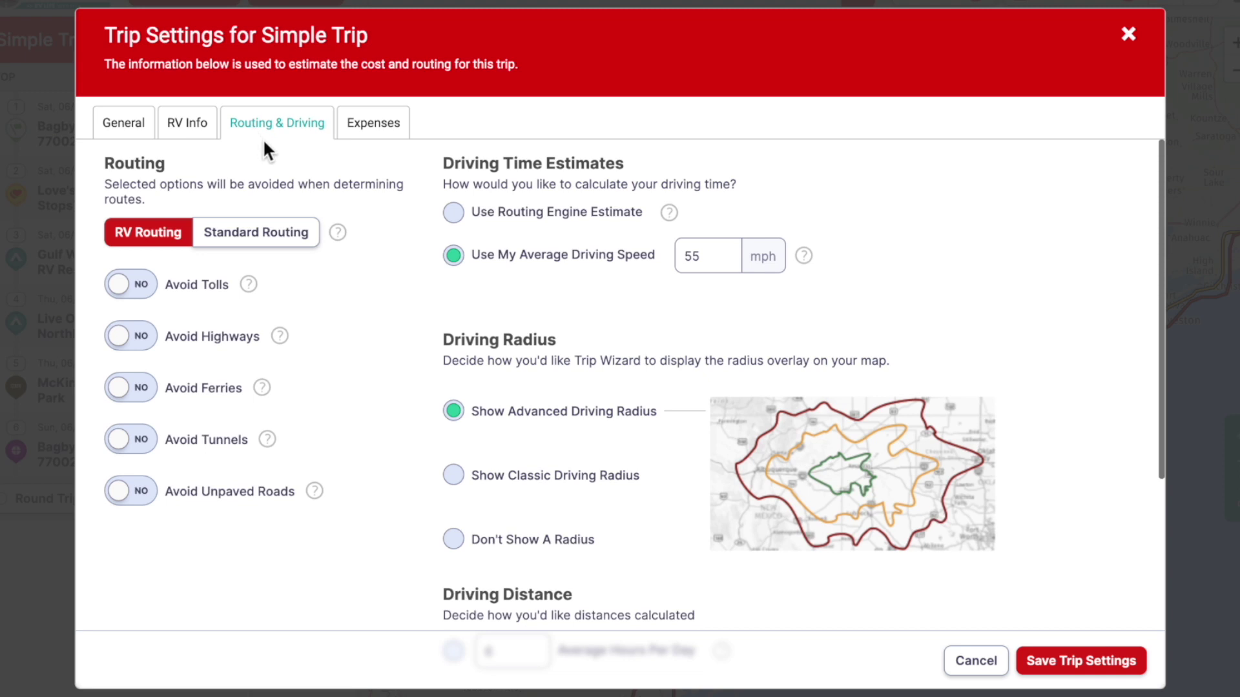
scroll(400, 298, "down", 5)
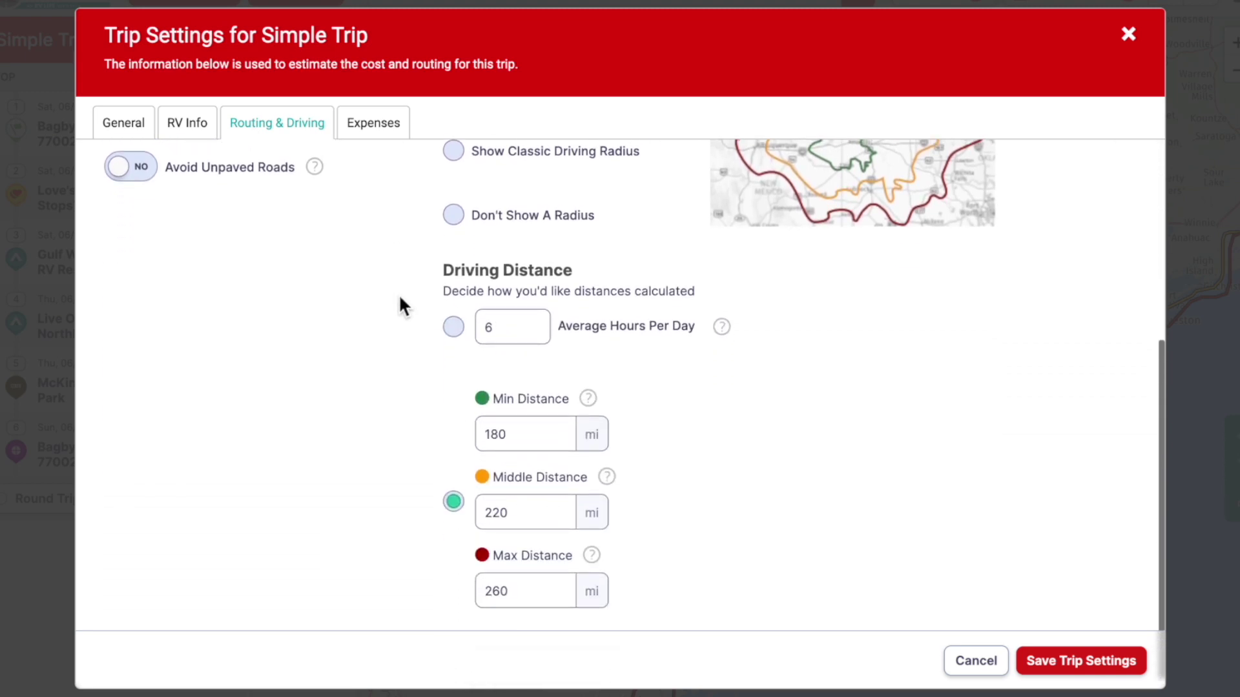
left_click(453, 328)
left_click(504, 327)
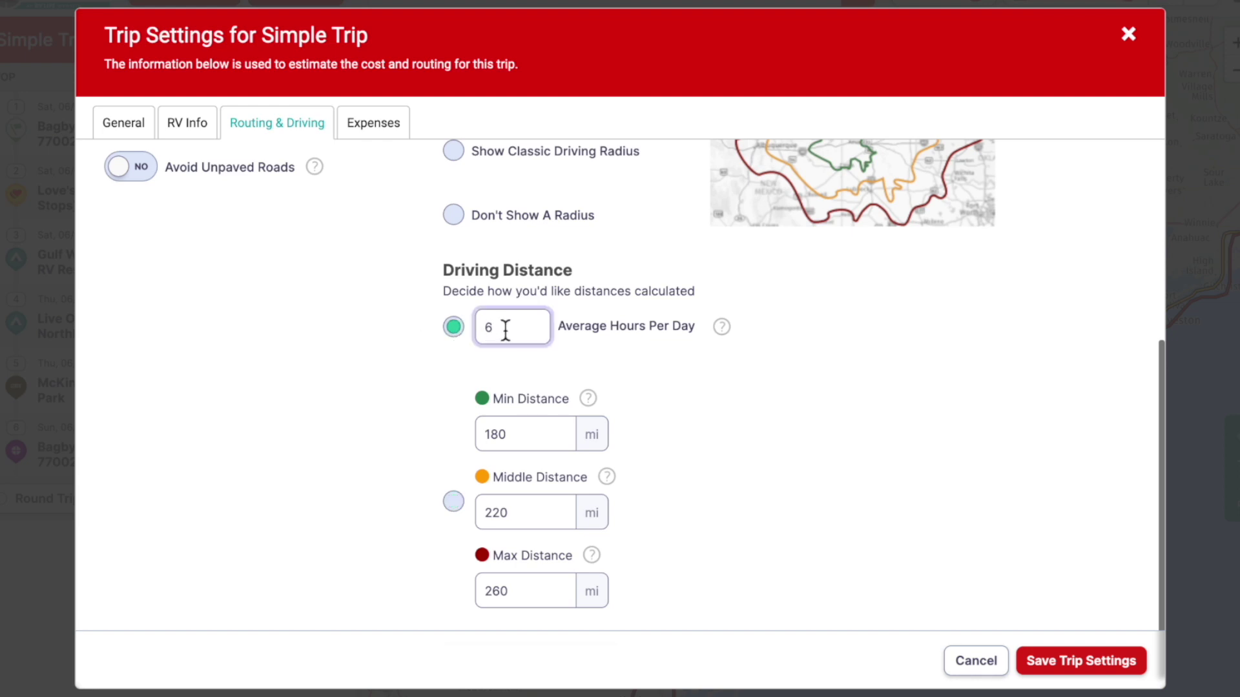
key("BackSpace")
type("3")
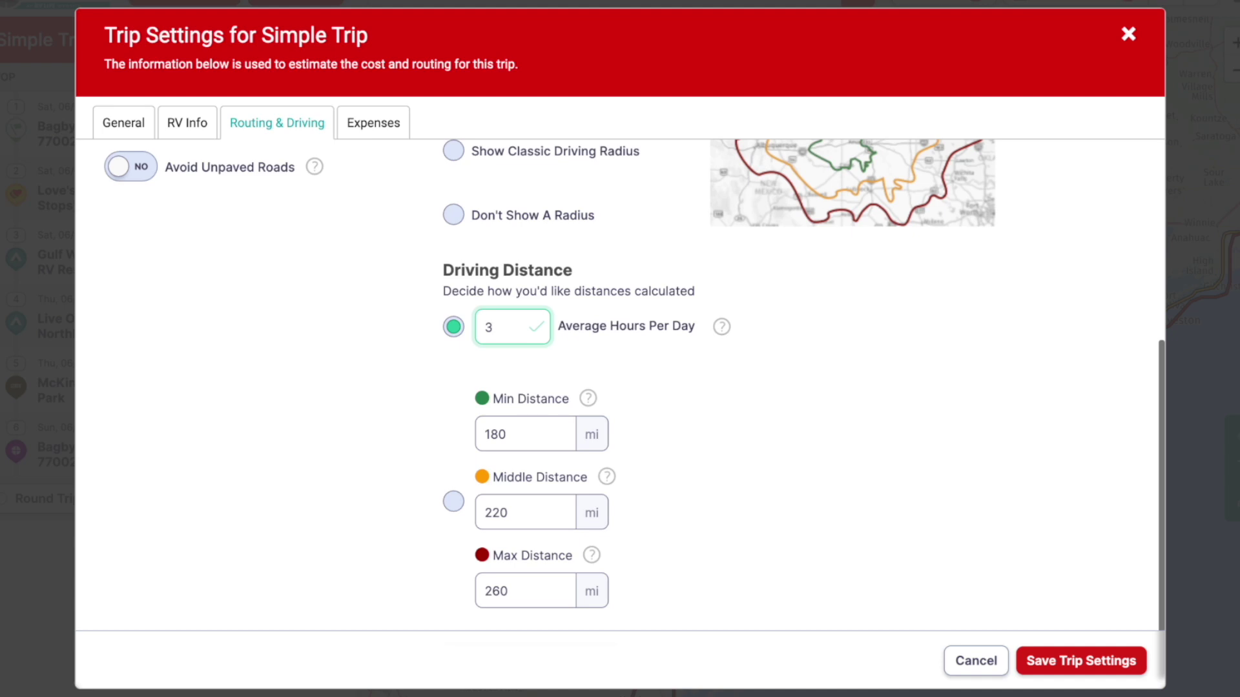
left_click(363, 129)
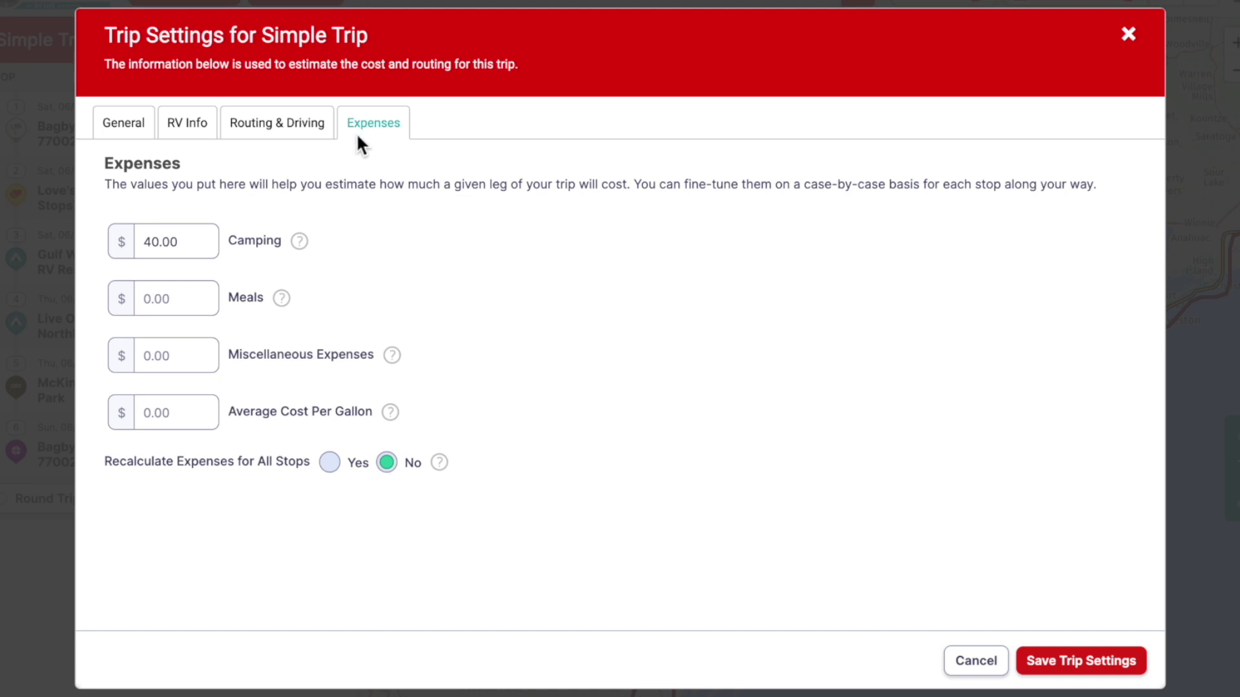
Change the camping expense from 40.00 to 15 and choose Yes to recalculate all stops
left_click(200, 238)
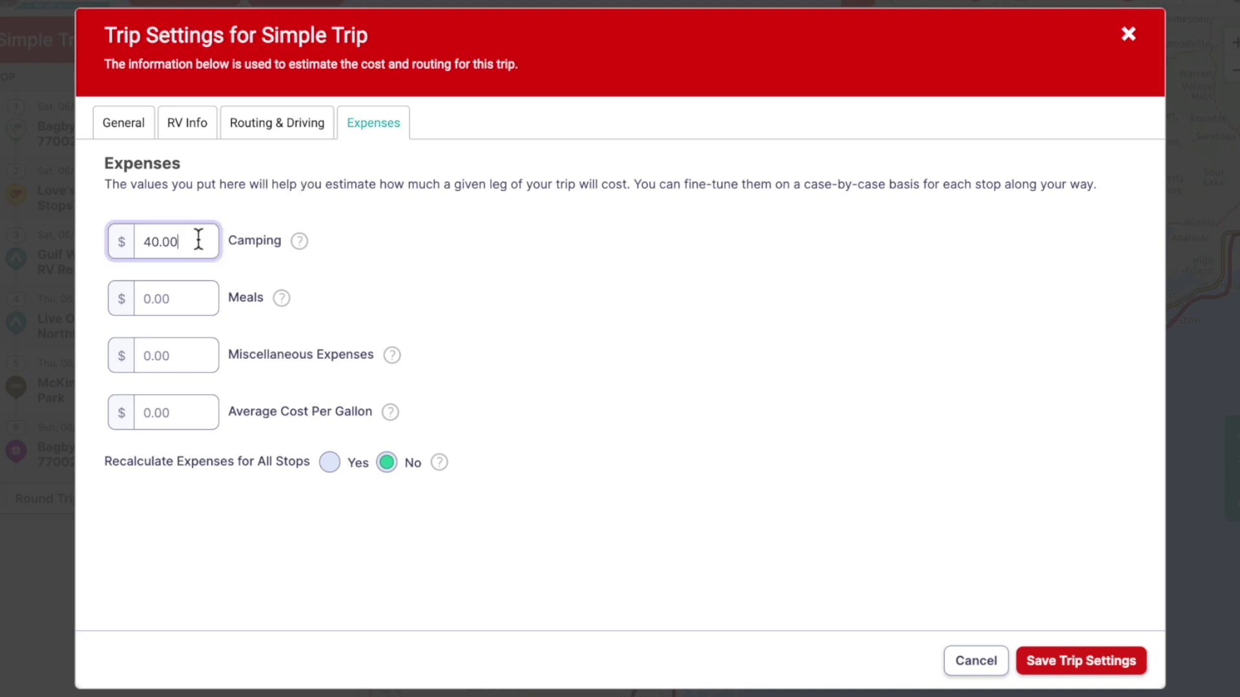
key("BackSpace")
key("BackSpace")
key("BackSpace")
key("BackSpace")
key("BackSpace")
type("100")
key("BackSpace")
key("BackSpace")
key("BackSpace")
type("15")
left_click(335, 470)
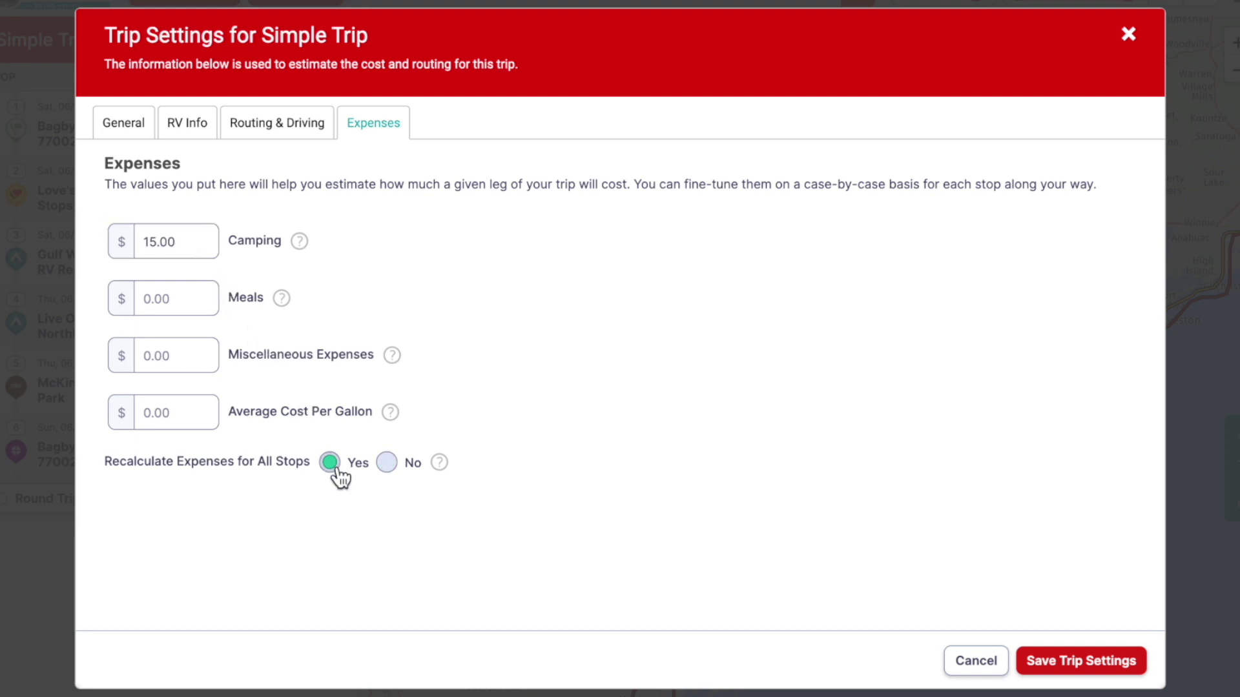